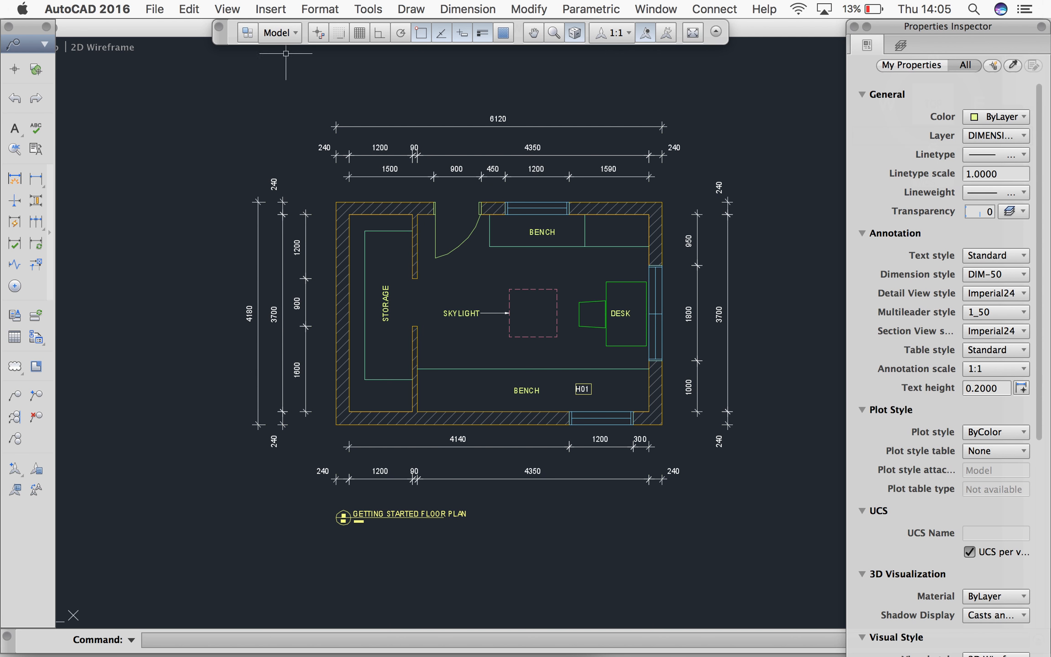
Switch from model space to the Documentation - A3 layout
{"action": "left_click", "coordinate": [291, 33]}
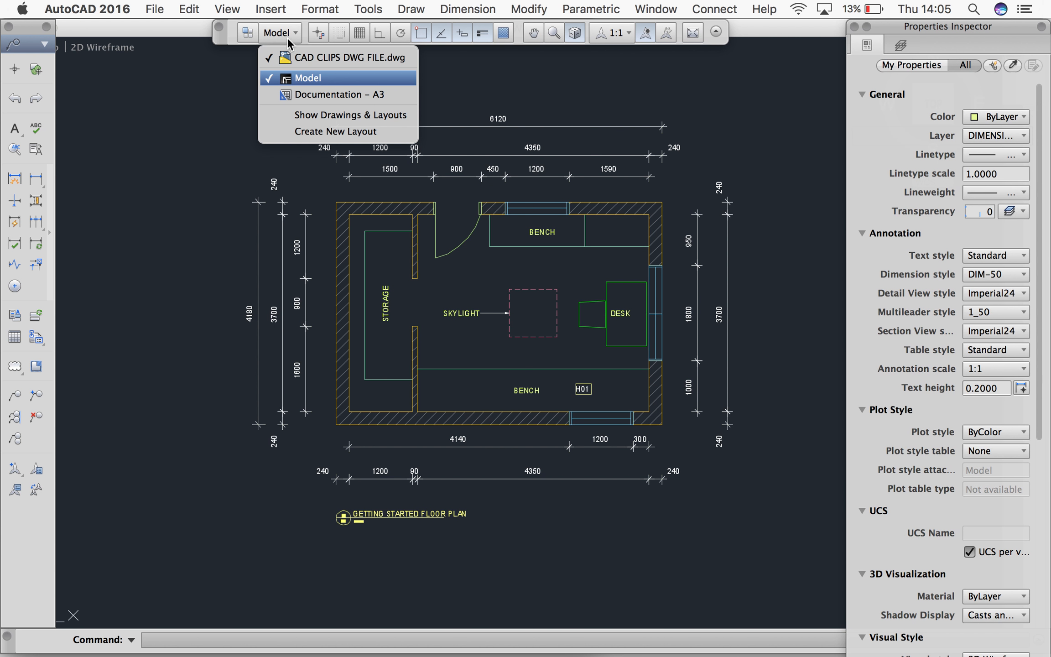
{"action": "left_click", "coordinate": [299, 96]}
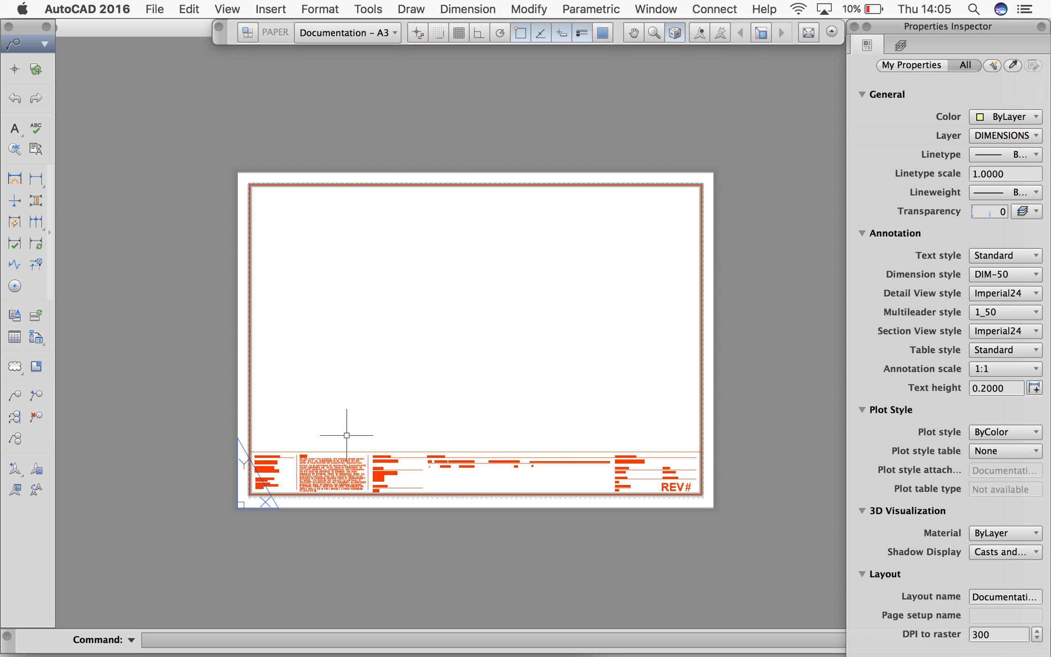
Replace the title block's Designer Name placeholder with the designer's full name in capitals and delete the logo instruction text beneath the contact details
{"action": "scroll", "coordinate": [265, 496], "scroll_direction": "up", "scroll_amount": 2}
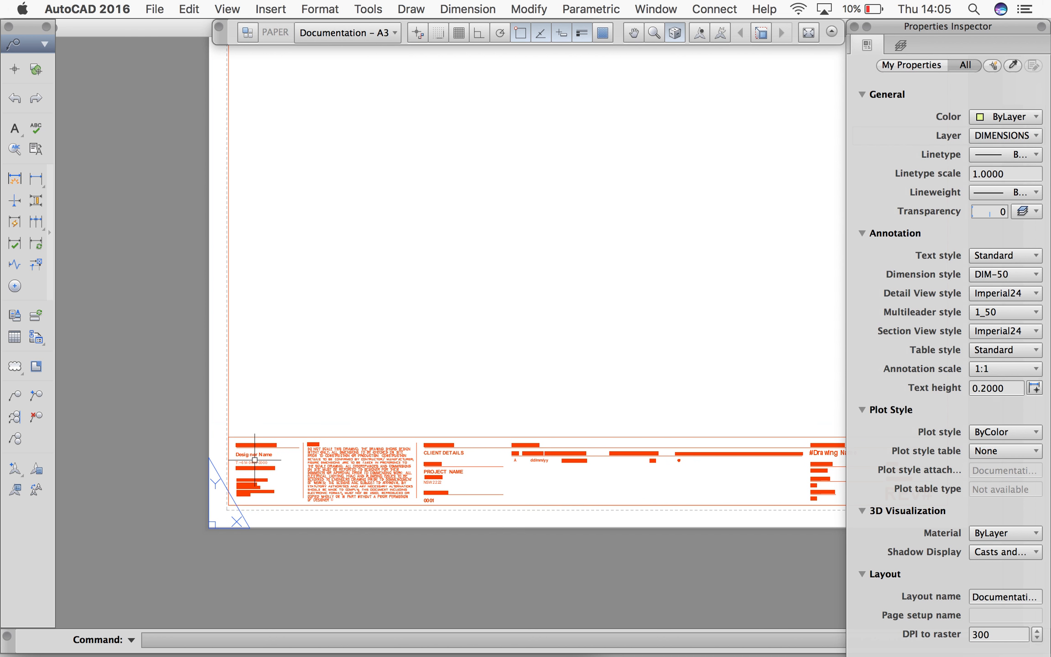
{"action": "scroll", "coordinate": [254, 461], "scroll_direction": "up", "scroll_amount": 6}
{"action": "middle_click_drag", "start_coordinate": [254, 461], "coordinate": [300, 377]}
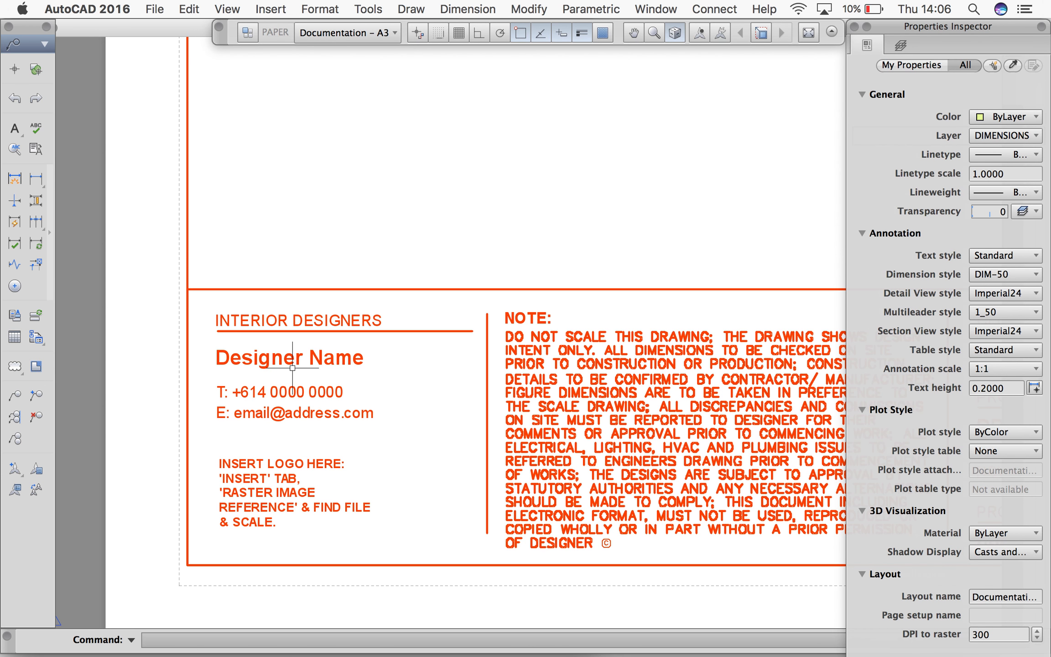
{"action": "double_click", "coordinate": [281, 360]}
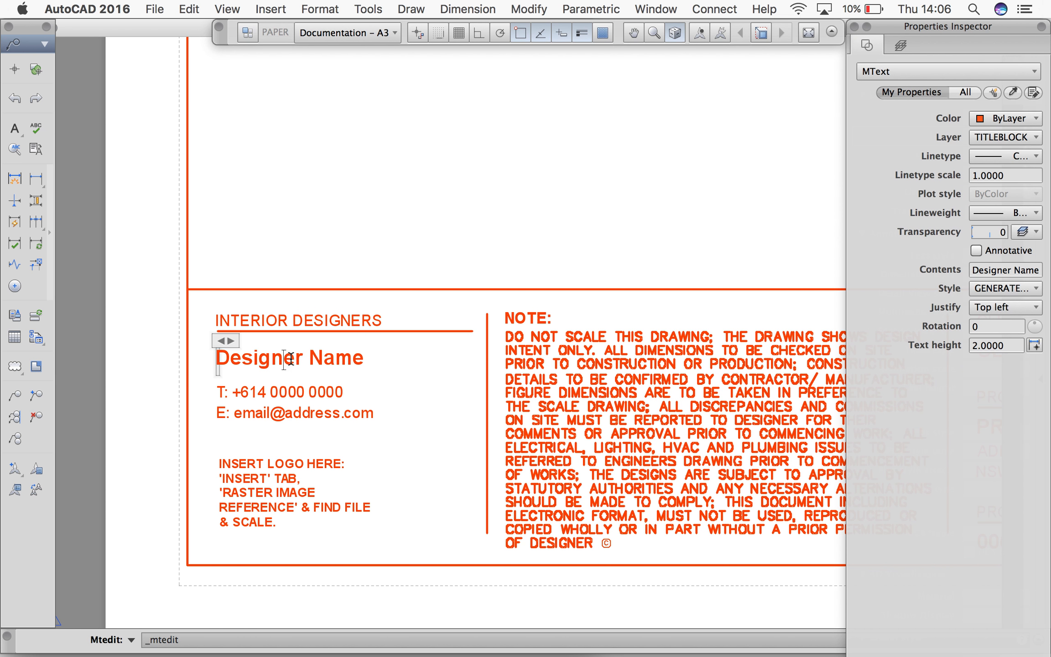
{"action": "left_click_drag", "start_coordinate": [363, 360], "coordinate": [138, 349]}
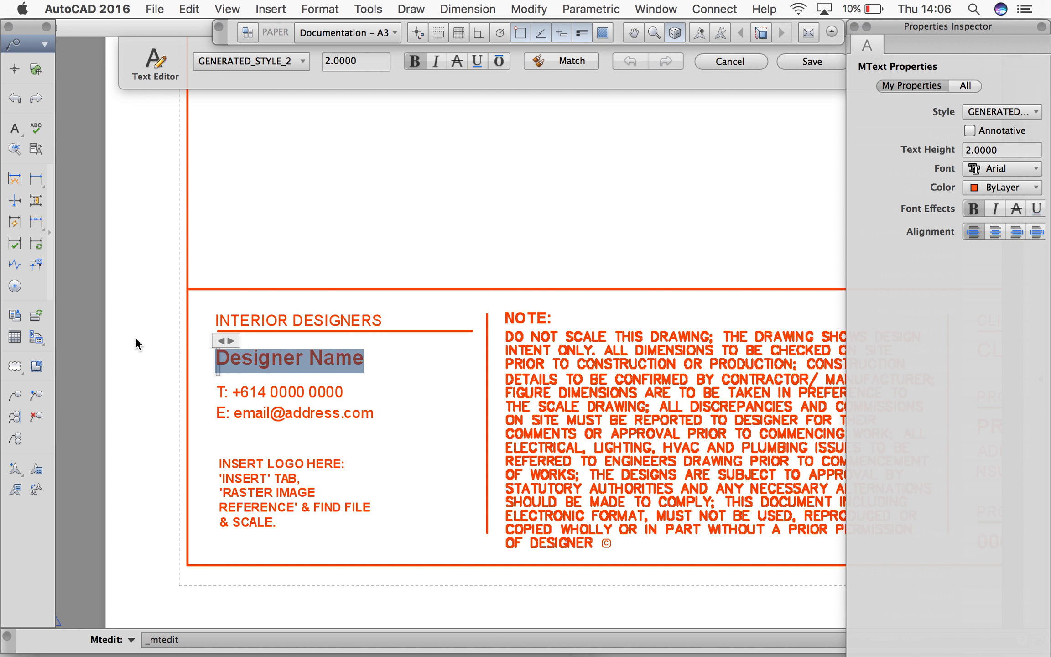
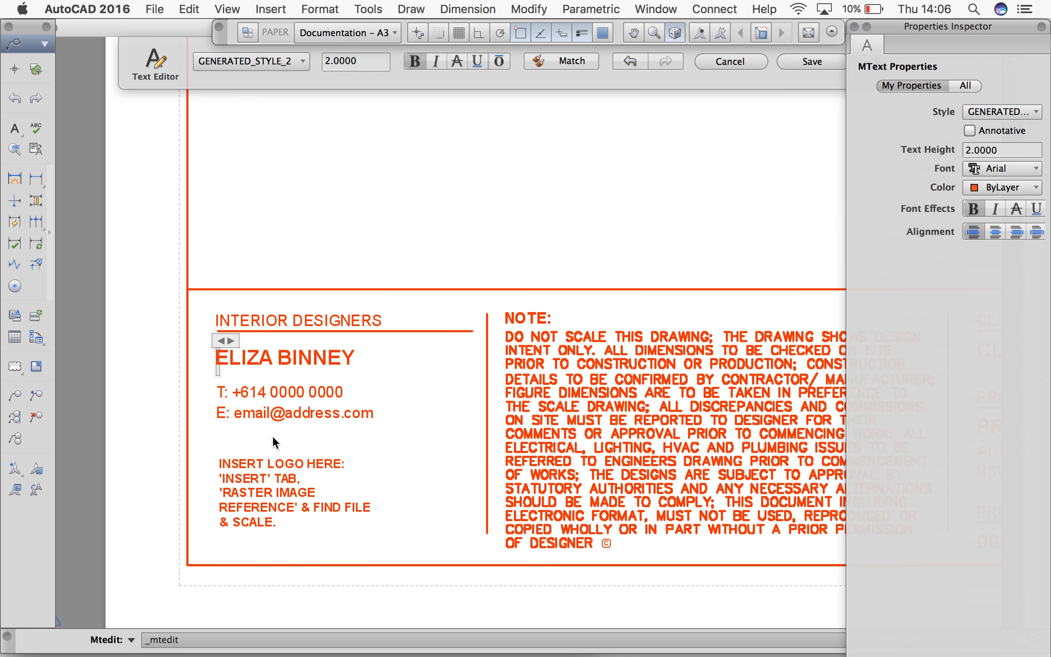
{"action": "left_click", "coordinate": [292, 486]}
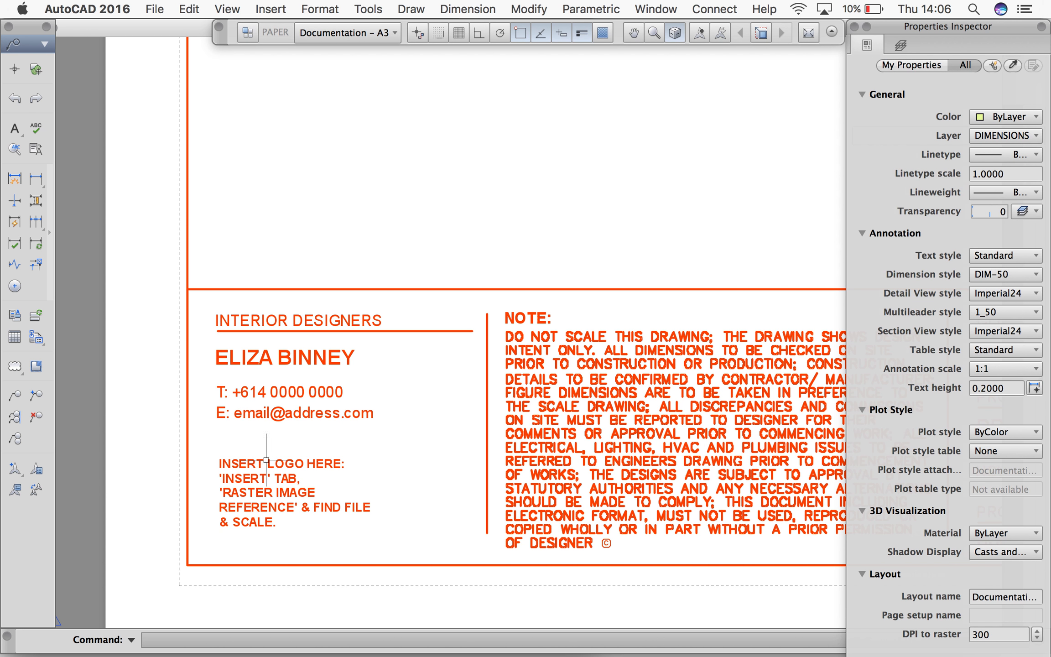
{"action": "left_click", "coordinate": [251, 513]}
{"action": "key", "text": "Delete"}
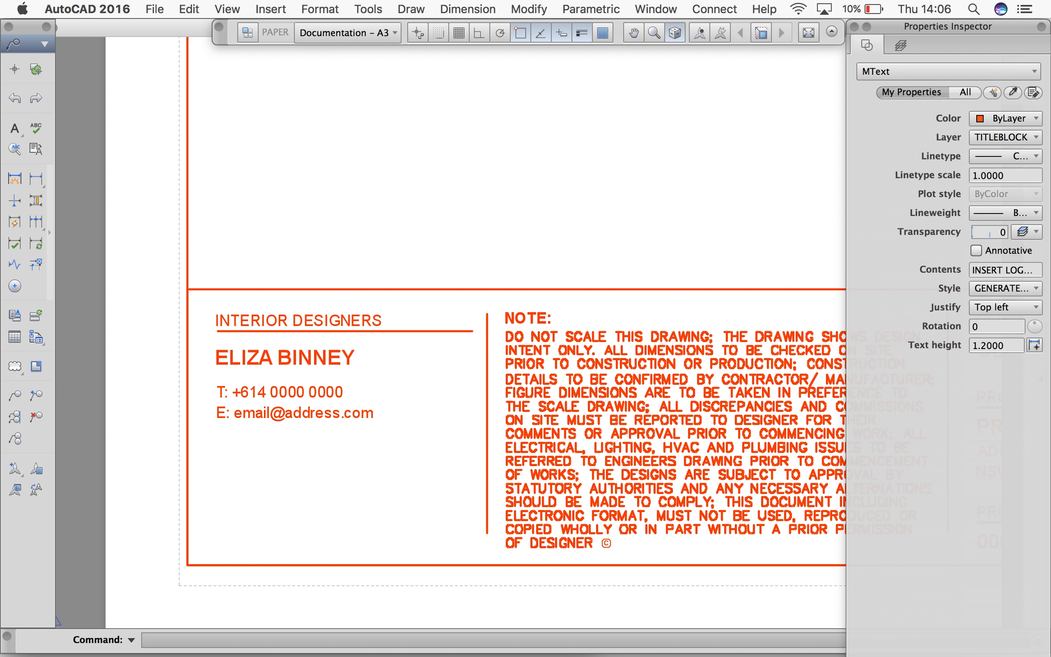
Replace the bold CLIENT DETAILS placeholder in the title block with the client's full name in capitals
{"action": "scroll", "coordinate": [218, 453], "scroll_direction": "down", "scroll_amount": 5}
{"action": "scroll", "coordinate": [450, 461], "scroll_direction": "up", "scroll_amount": 5}
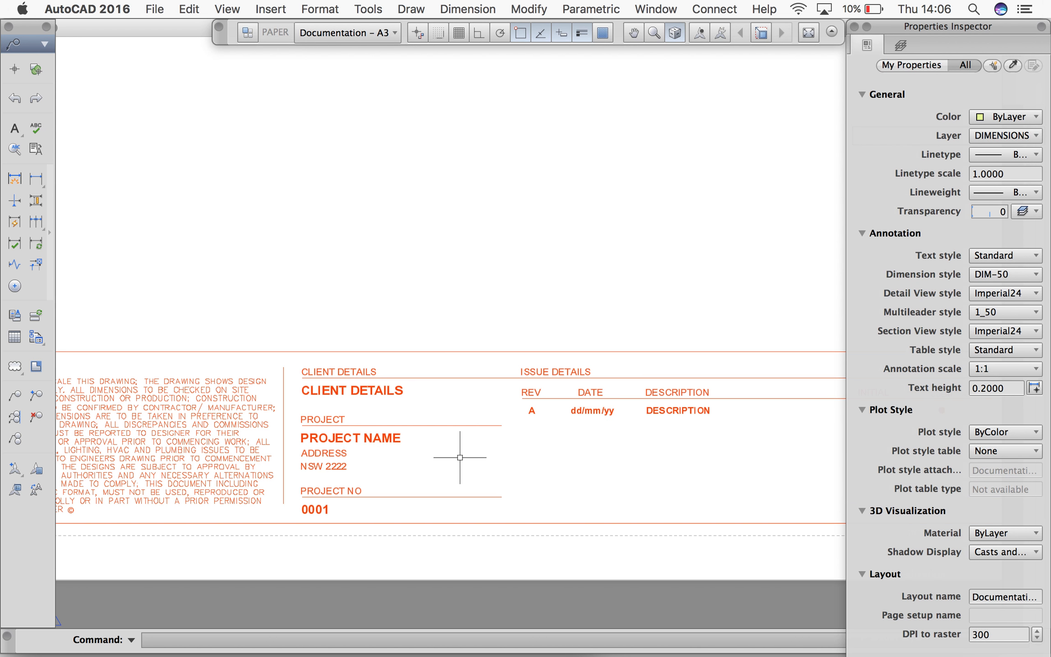
{"action": "double_click", "coordinate": [344, 384]}
{"action": "left_click", "coordinate": [407, 391]}
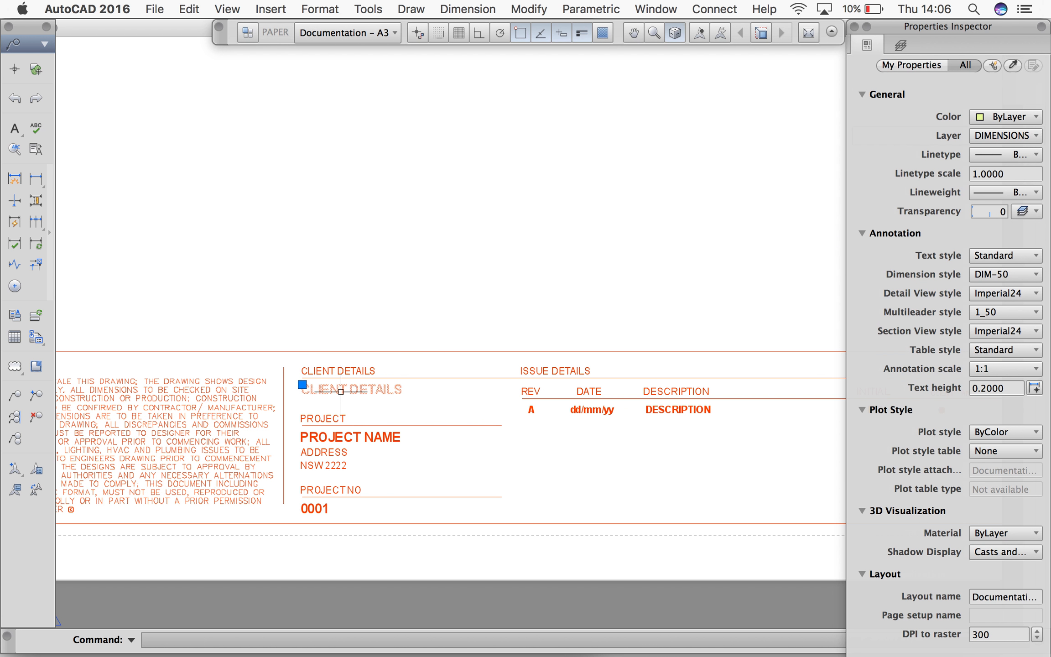
{"action": "double_click", "coordinate": [340, 389]}
{"action": "left_click", "coordinate": [390, 394]}
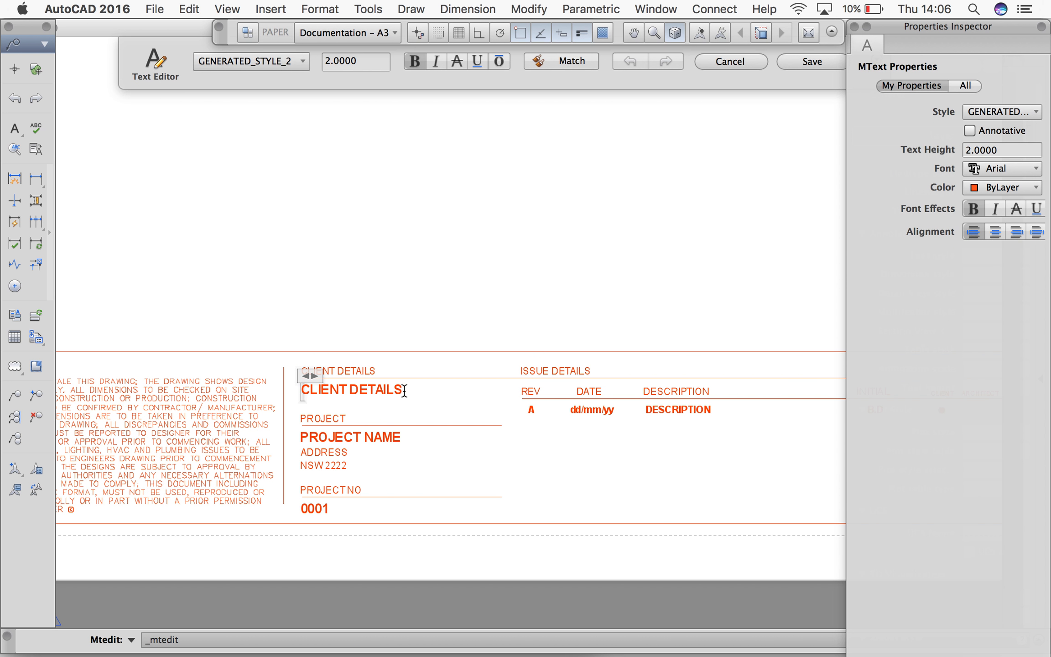
{"action": "left_click_drag", "start_coordinate": [356, 385], "coordinate": [292, 384]}
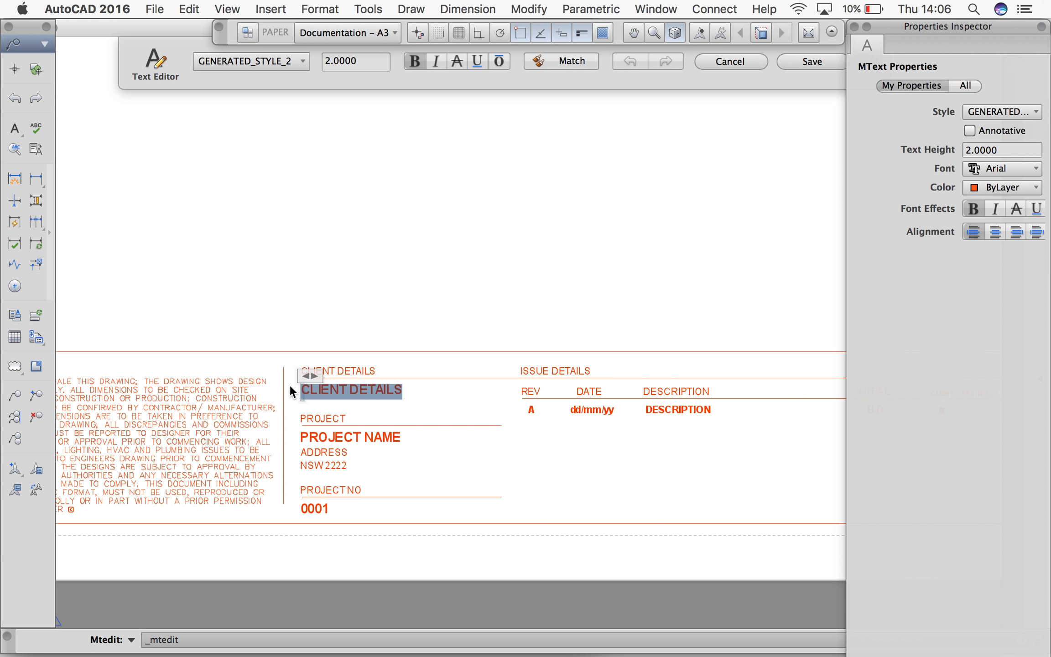
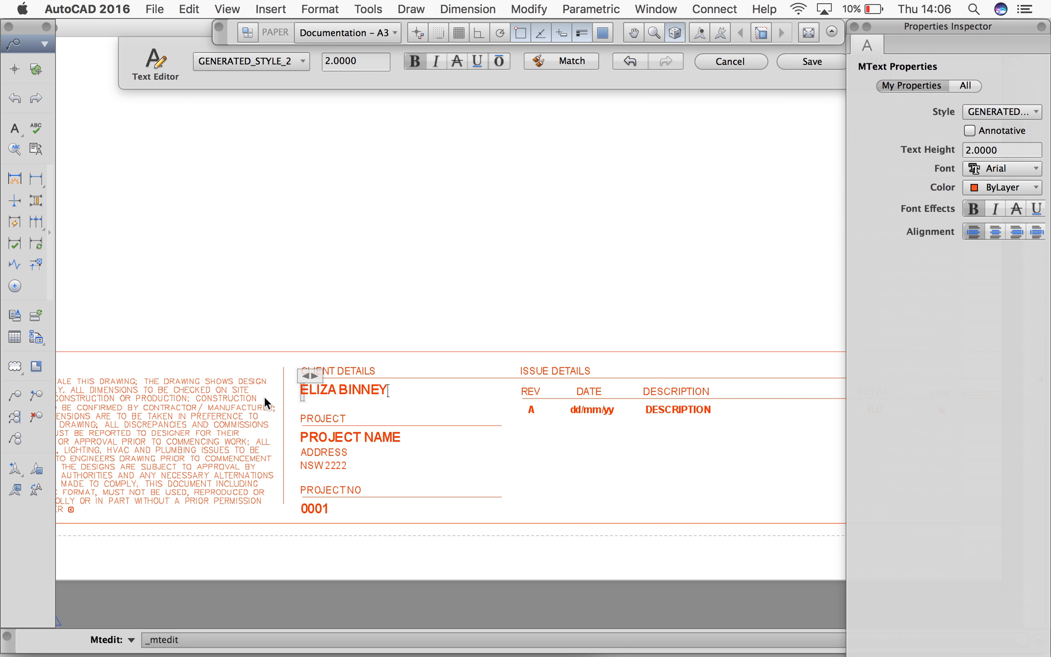
{"action": "left_click", "coordinate": [351, 437]}
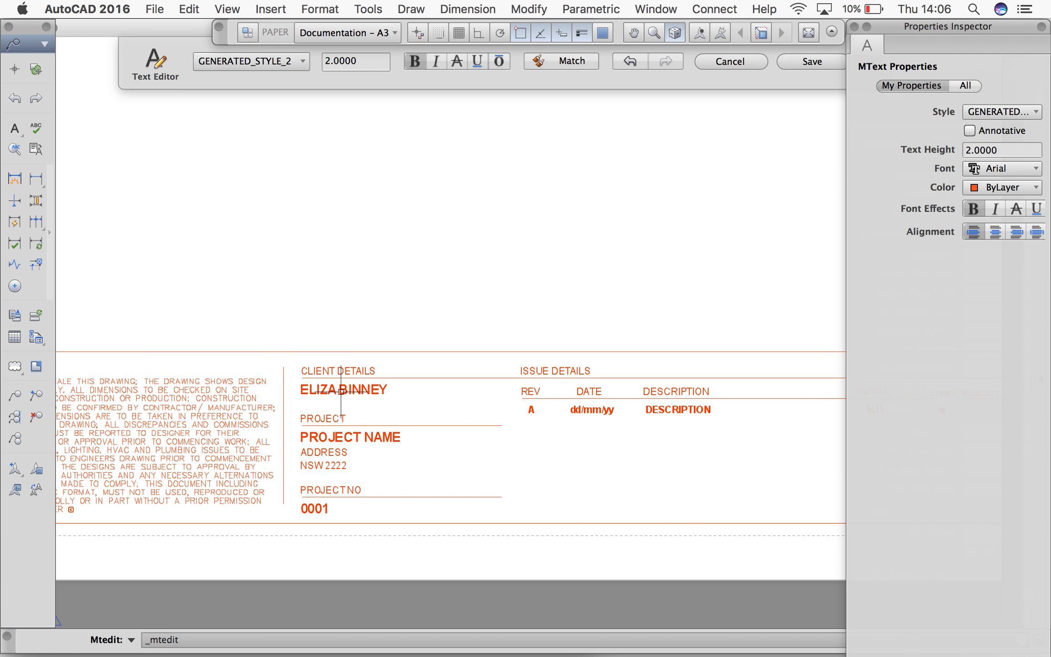
Replace the #Drawing Name placeholder under Drawing Details in the title block with GETTING STARTED FLOOR PLAN
{"action": "middle_click_drag", "start_coordinate": [644, 439], "coordinate": [388, 402]}
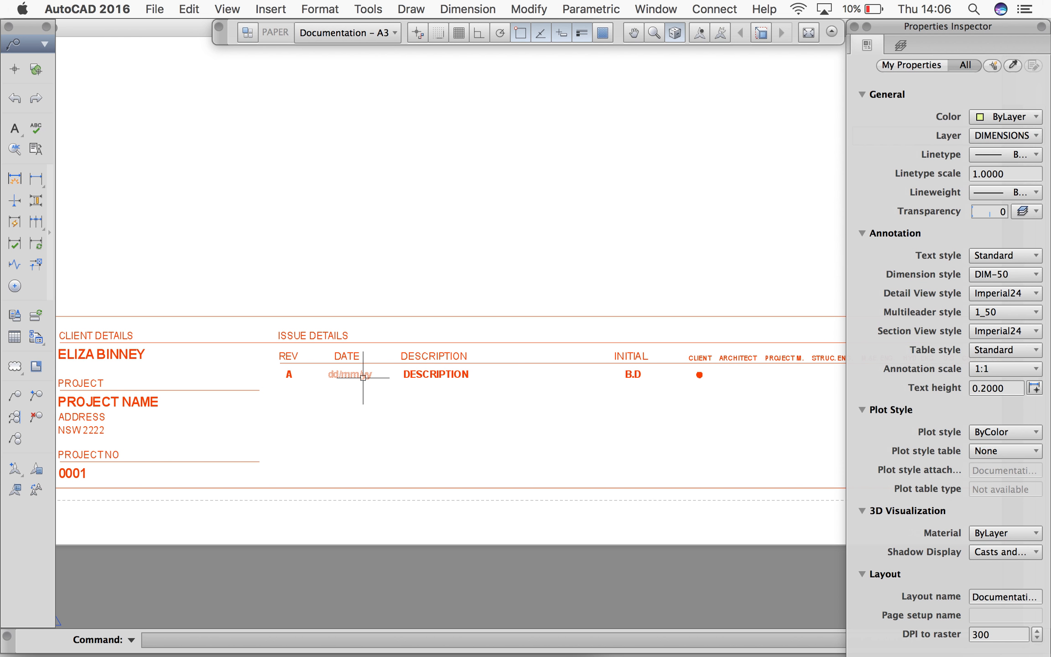
{"action": "middle_click_drag", "start_coordinate": [676, 435], "coordinate": [555, 445]}
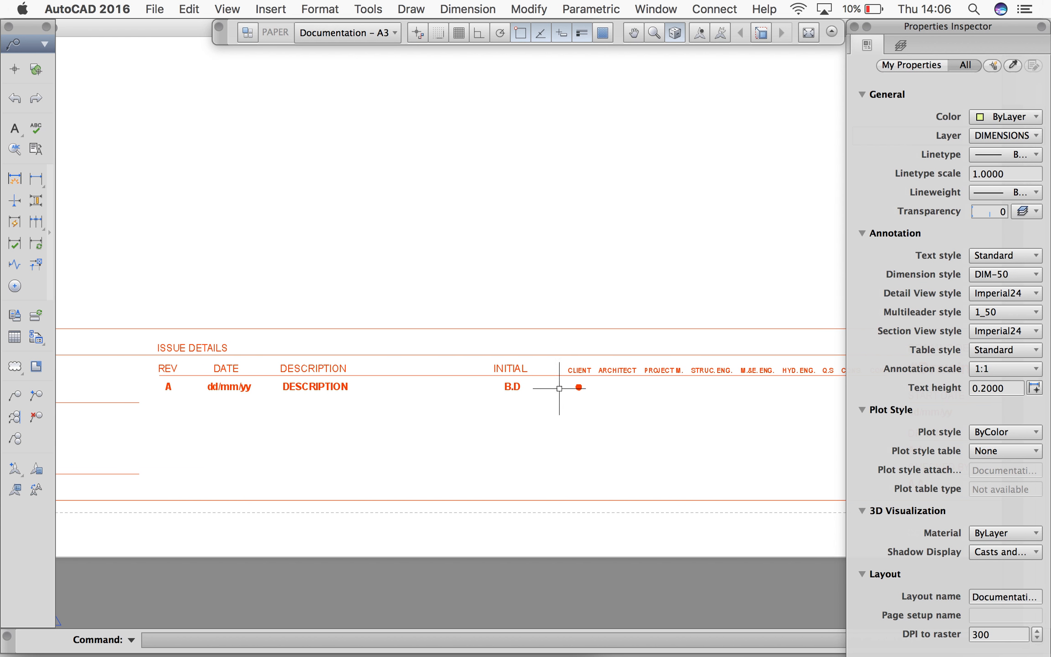
{"action": "middle_click_drag", "start_coordinate": [666, 431], "coordinate": [415, 425]}
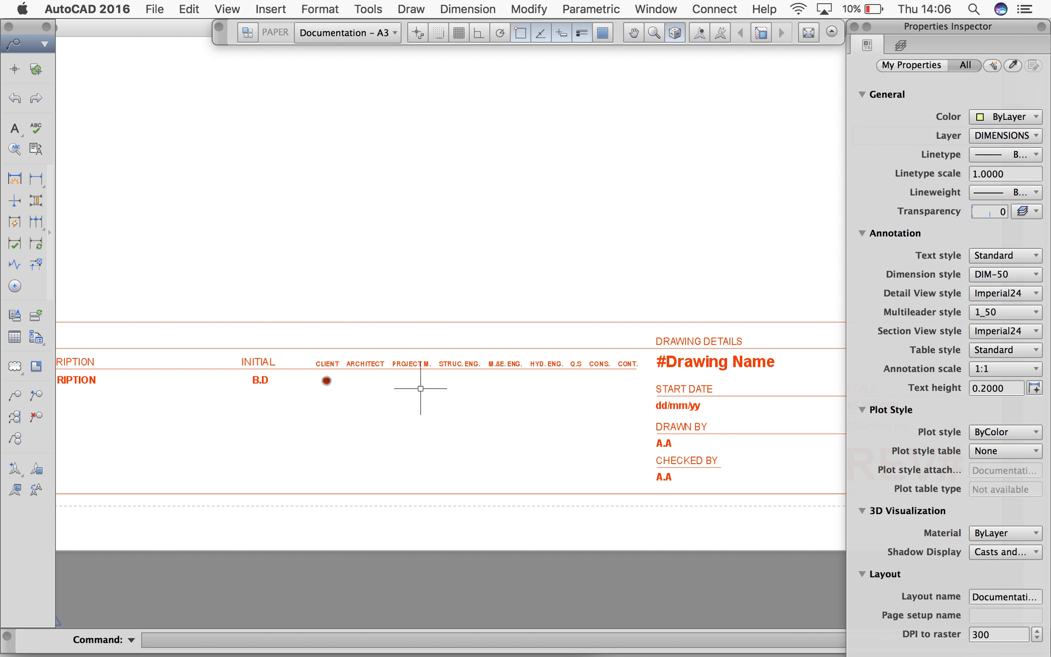
{"action": "mouse_move", "coordinate": [593, 450]}
{"action": "middle_mouse_down"}
{"action": "mouse_move", "coordinate": [446, 429]}
{"action": "mouse_move", "coordinate": [351, 446]}
{"action": "middle_mouse_up"}
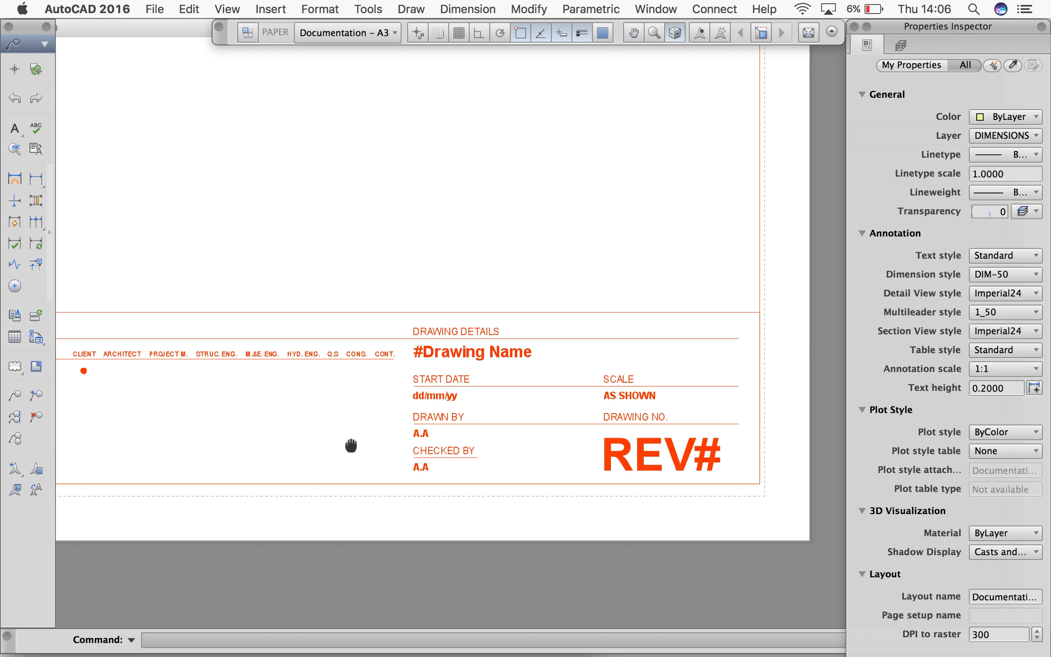
{"action": "left_click", "coordinate": [458, 354]}
{"action": "double_click", "coordinate": [530, 354]}
{"action": "left_click_drag", "start_coordinate": [530, 354], "coordinate": [318, 338]}
{"action": "type", "text": "GETTING STARTED FLOOR PLAN"}
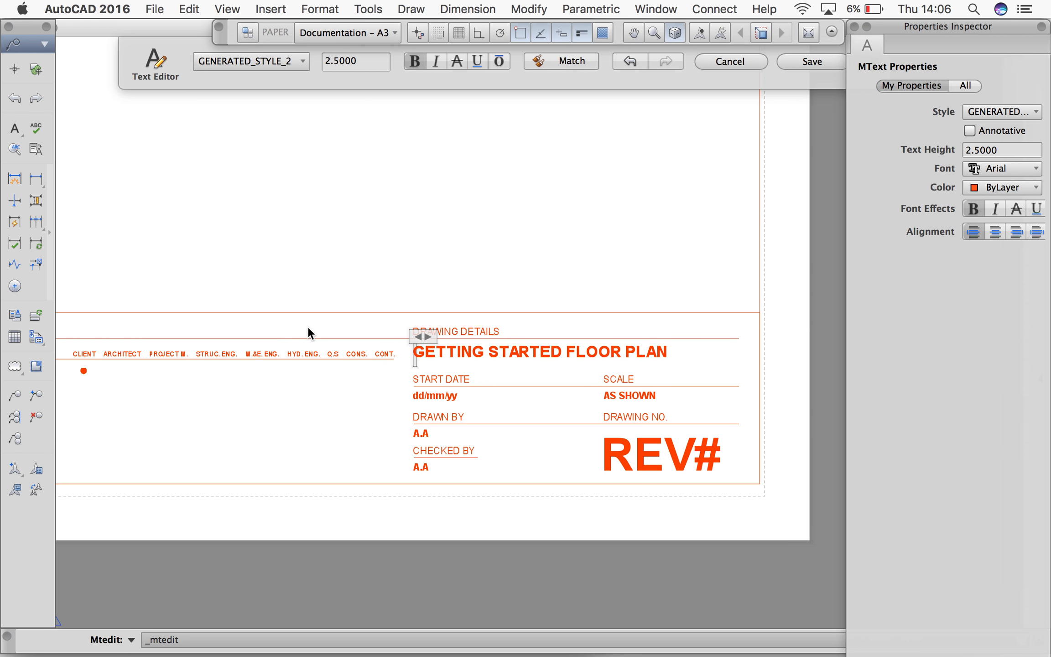
{"action": "left_click", "coordinate": [445, 402]}
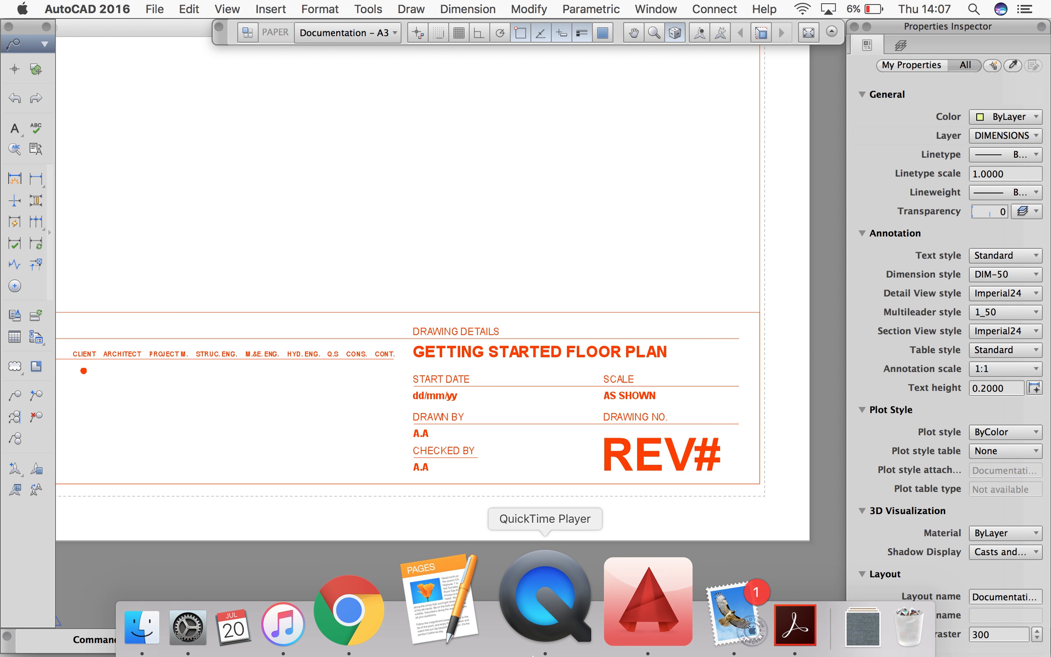
Replace the dd/mm/yy placeholder under Start Date in the title block with 20/07/17
{"action": "left_click", "coordinate": [433, 395]}
{"action": "double_click", "coordinate": [433, 395]}
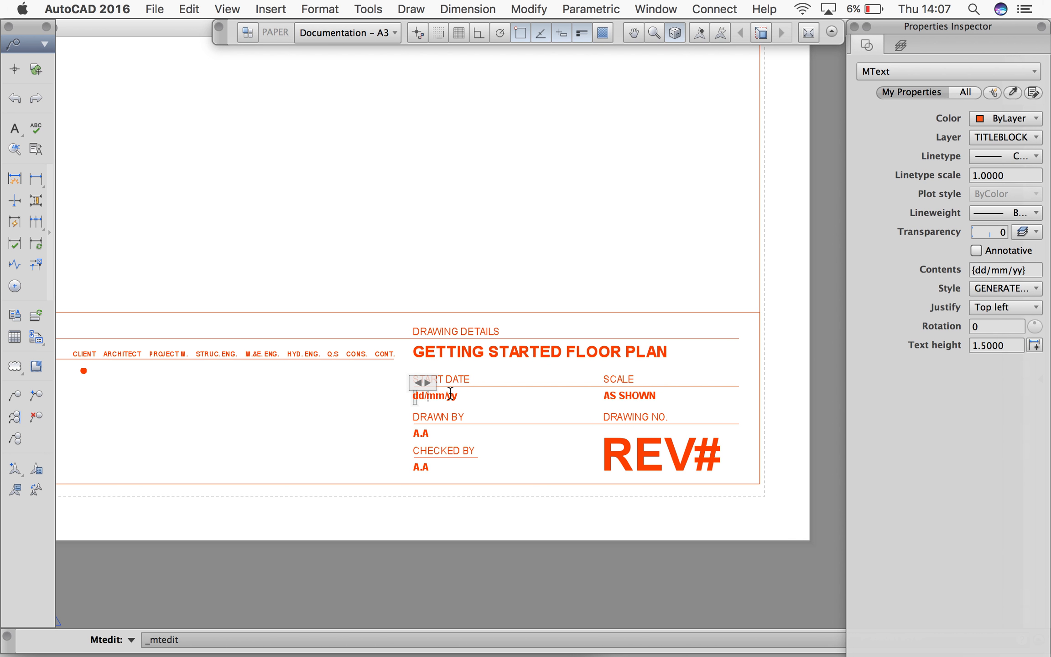
{"action": "key", "text": "Delete"}
{"action": "key", "text": "Delete"}
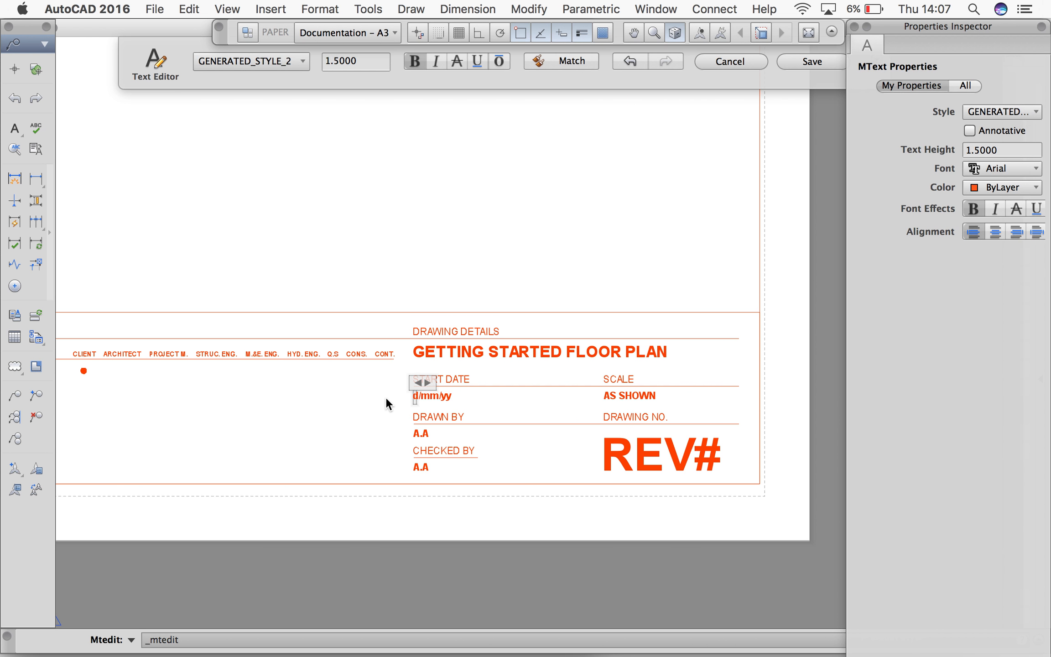
{"action": "type", "text": "20"}
{"action": "key", "text": "BackSpace"}
{"action": "type", "text": "07/17"}
{"action": "left_click", "coordinate": [631, 395]}
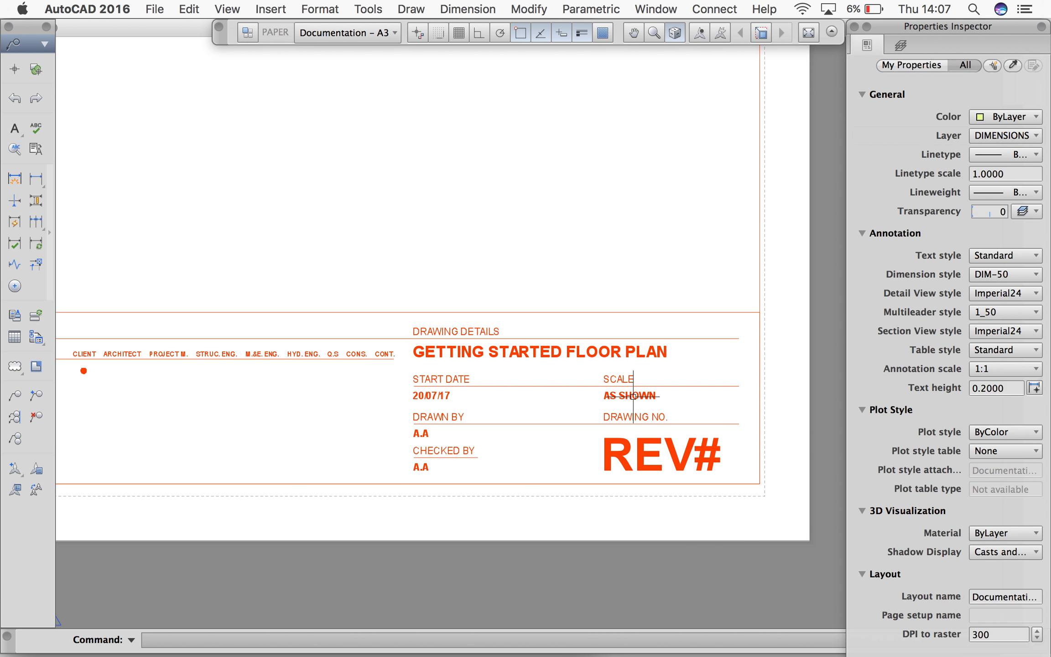
Replace the AS SHOWN text under Scale in the title block with 1:50 @ A3
{"action": "double_click", "coordinate": [660, 397]}
{"action": "left_click", "coordinate": [534, 384]}
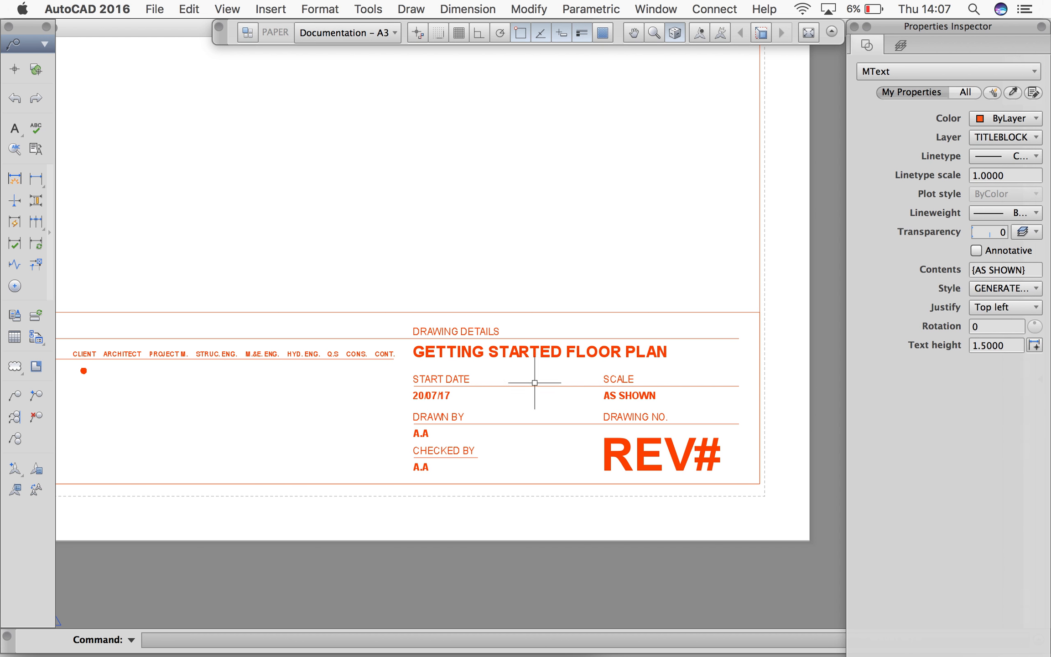
{"action": "left_click", "coordinate": [543, 381]}
{"action": "left_click", "coordinate": [563, 375]}
{"action": "double_click", "coordinate": [626, 393]}
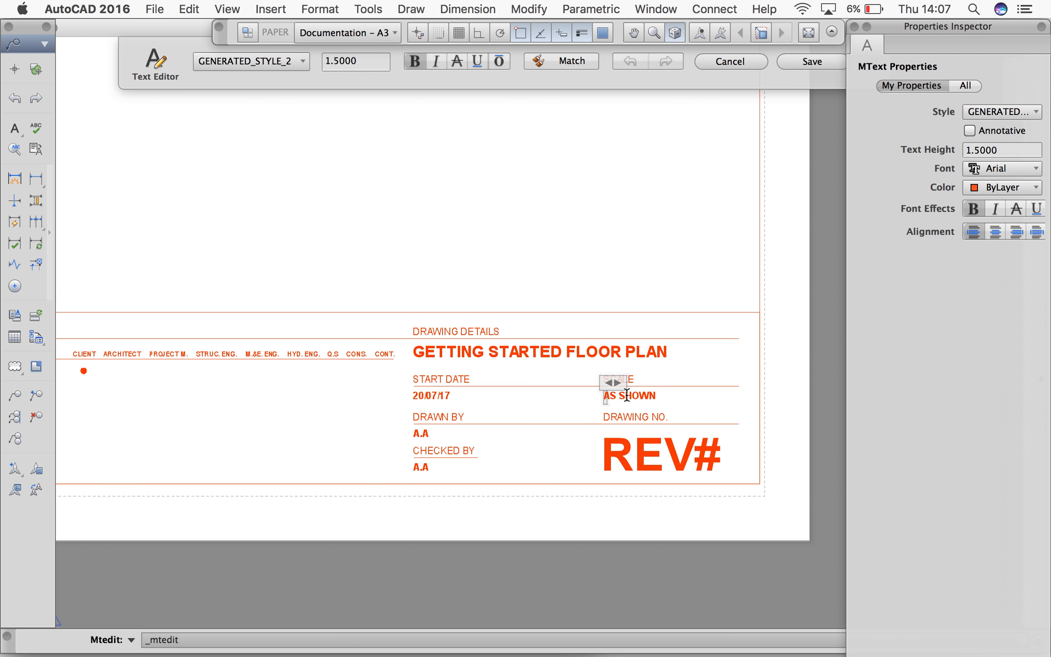
{"action": "key", "text": "BackSpace"}
{"action": "key", "text": "BackSpace"}
{"action": "key", "text": "BackSpace"}
{"action": "key", "text": "BackSpace"}
{"action": "key", "text": "BackSpace"}
{"action": "key", "text": "BackSpace"}
{"action": "left_click", "coordinate": [742, 404]}
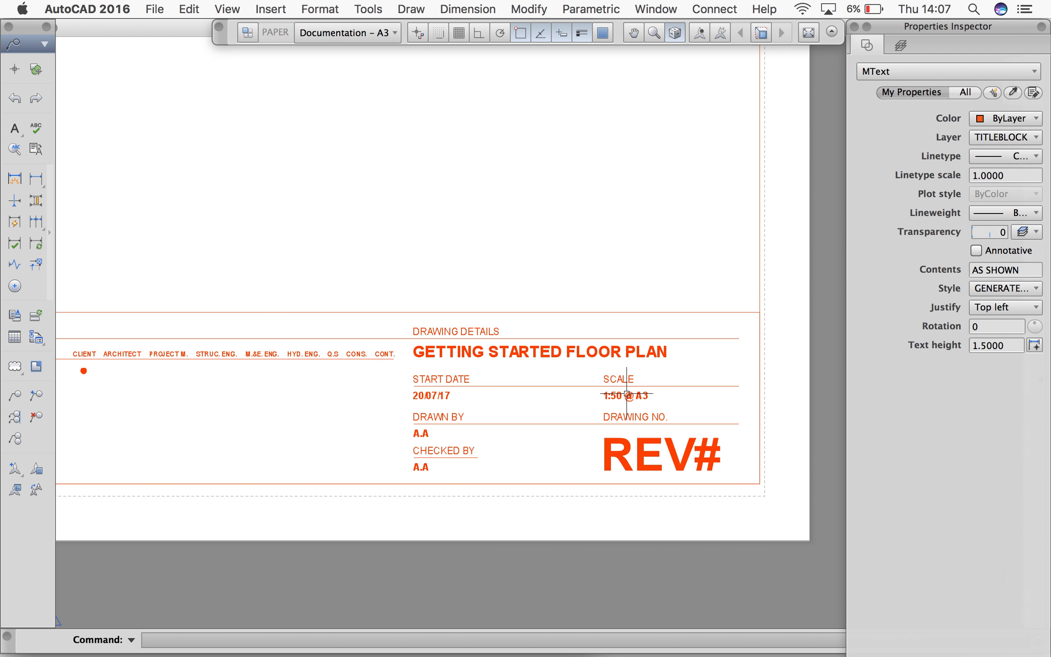
Change the drawing number text in the title block from REV# to REVA
{"action": "double_click", "coordinate": [701, 466]}
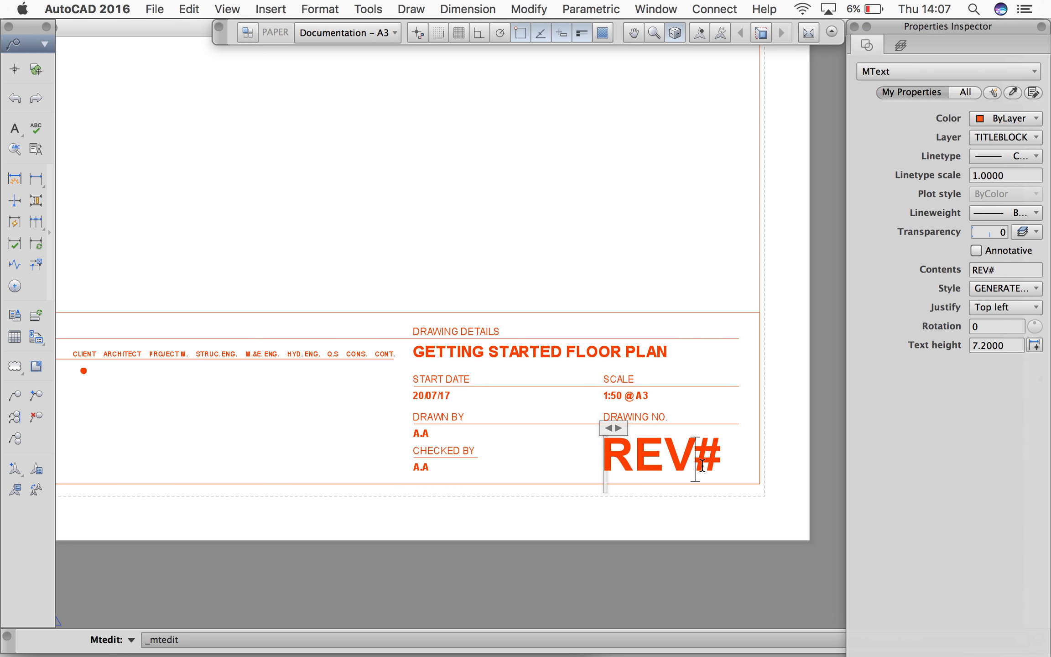
{"action": "key", "text": "BackSpace"}
{"action": "type", "text": "A"}
{"action": "left_click", "coordinate": [369, 421]}
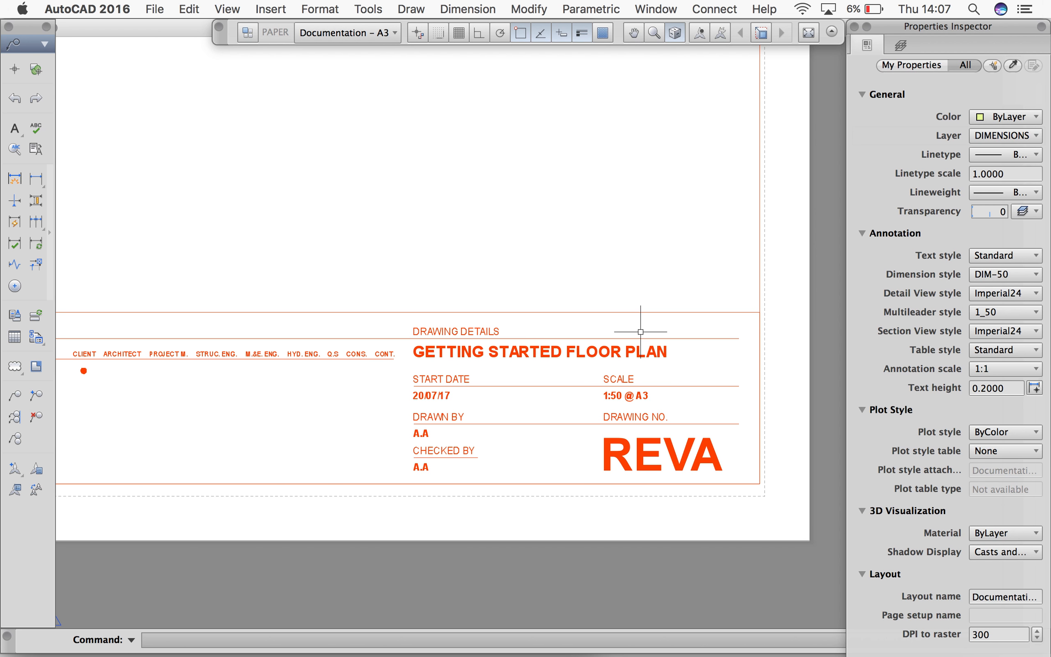
Draw a rectangle over the sheet border from its lower-left corner to its upper-right corner
{"action": "scroll", "coordinate": [707, 342], "scroll_direction": "down", "scroll_amount": 4}
{"action": "scroll", "coordinate": [734, 331], "scroll_direction": "down", "scroll_amount": 5}
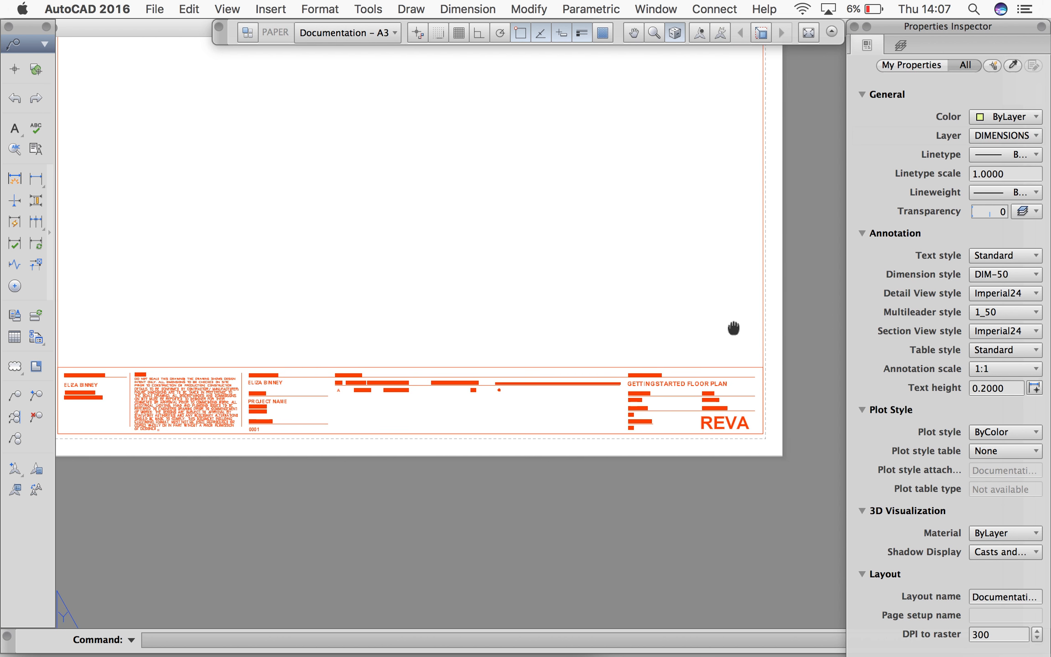
{"action": "scroll", "coordinate": [778, 329], "scroll_direction": "up", "scroll_amount": 3}
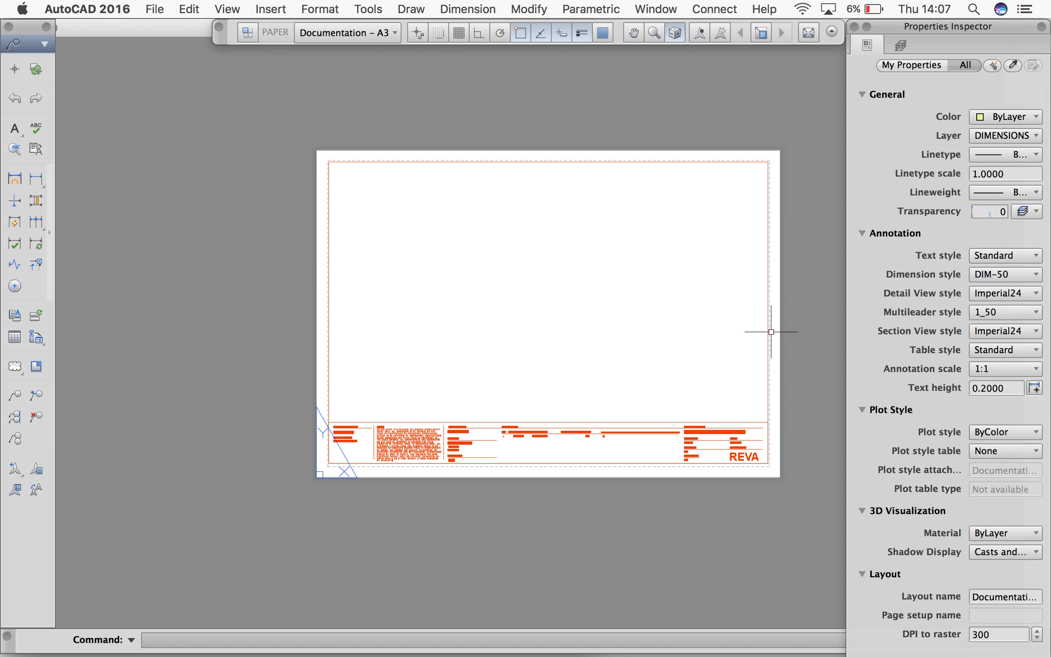
{"action": "type", "text": "REC"}
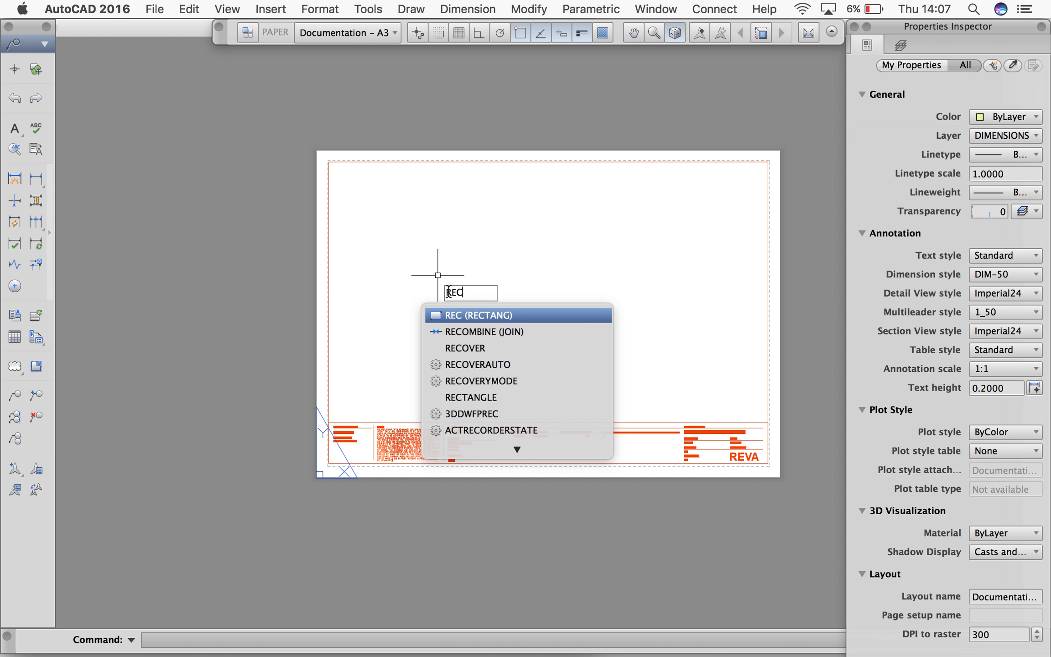
{"action": "left_click", "coordinate": [468, 316]}
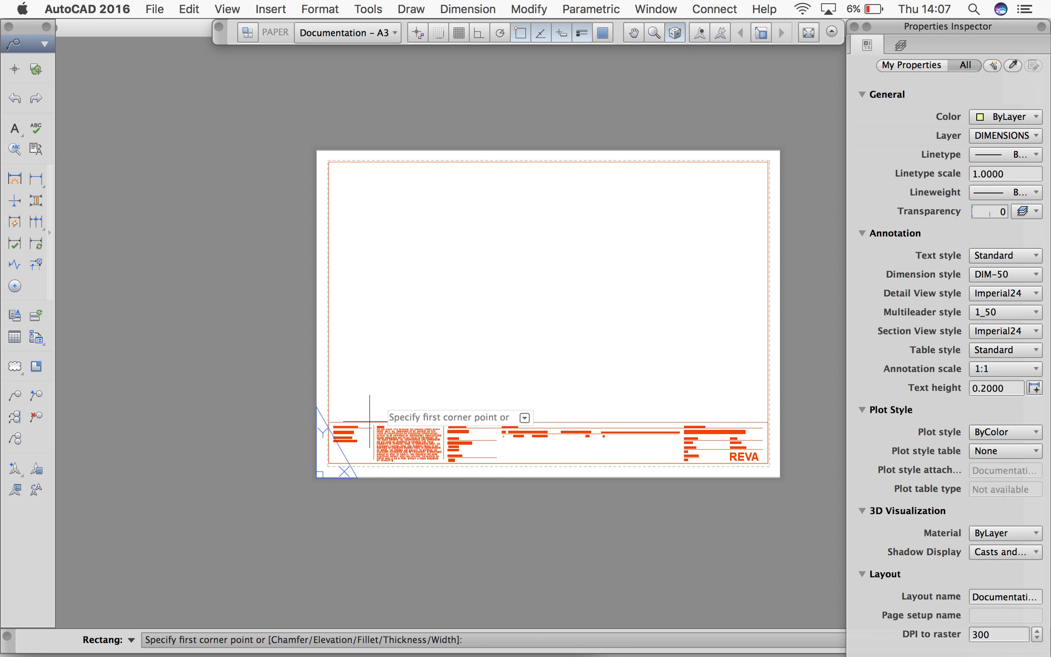
{"action": "left_click", "coordinate": [328, 464]}
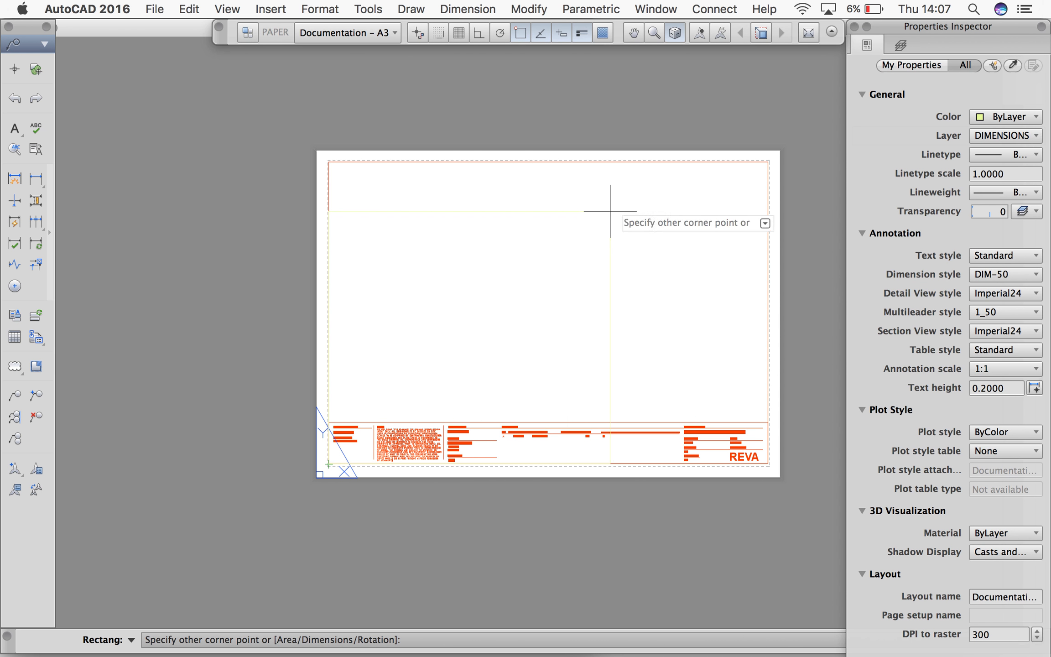
{"action": "left_click", "coordinate": [769, 162]}
{"action": "left_click", "coordinate": [770, 162]}
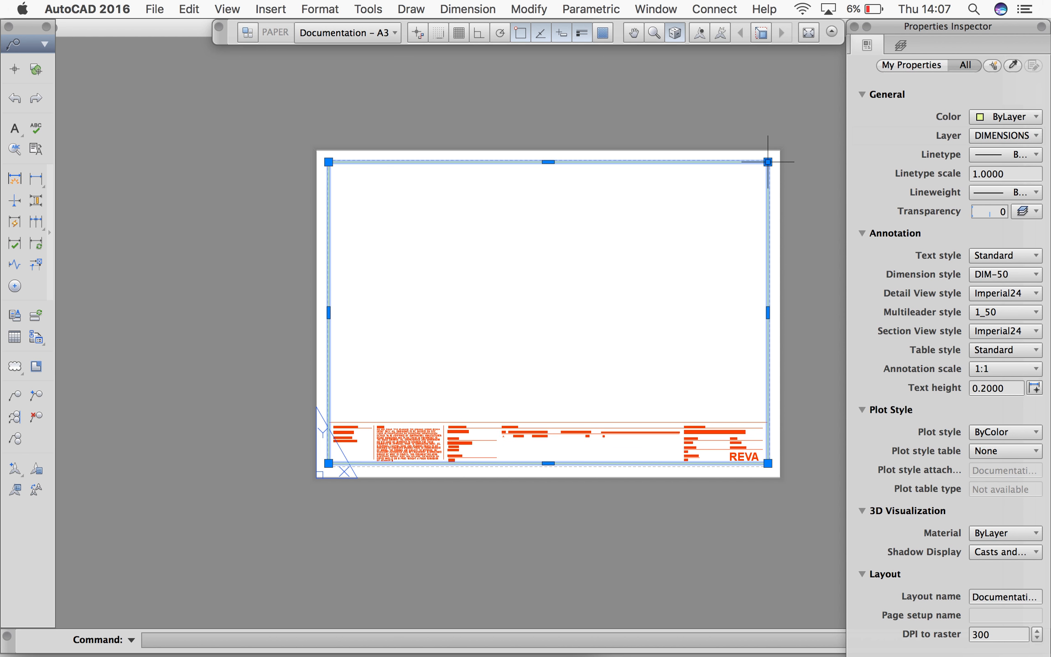
Move the sheet border rectangle to the TITLEBLOCK layer
{"action": "left_click", "coordinate": [1019, 137]}
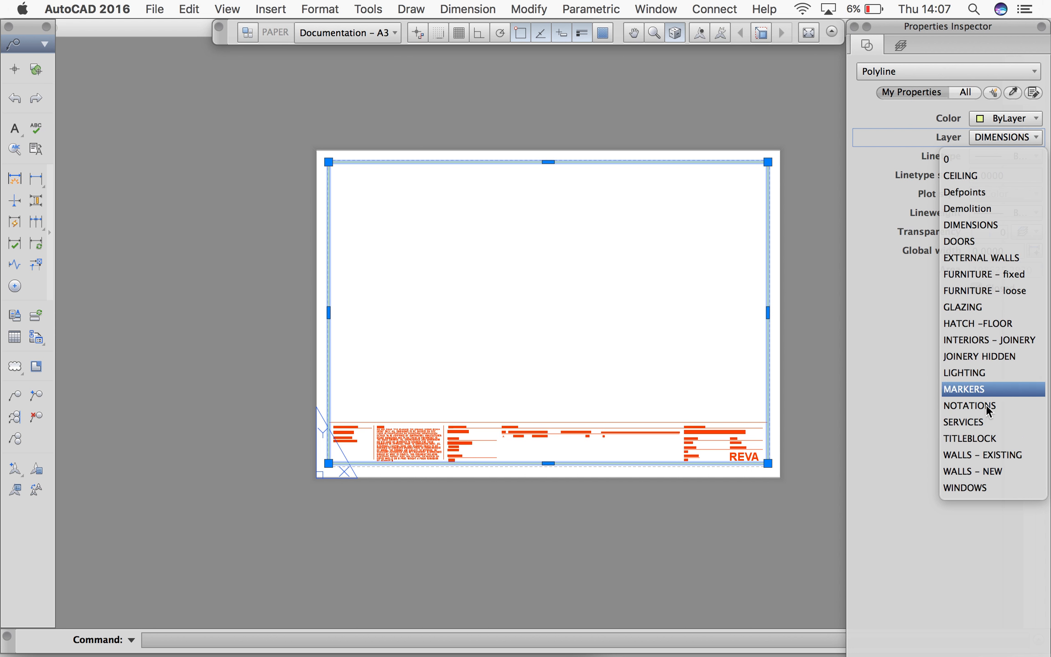
{"action": "left_click", "coordinate": [991, 437]}
{"action": "key", "text": "Escape"}
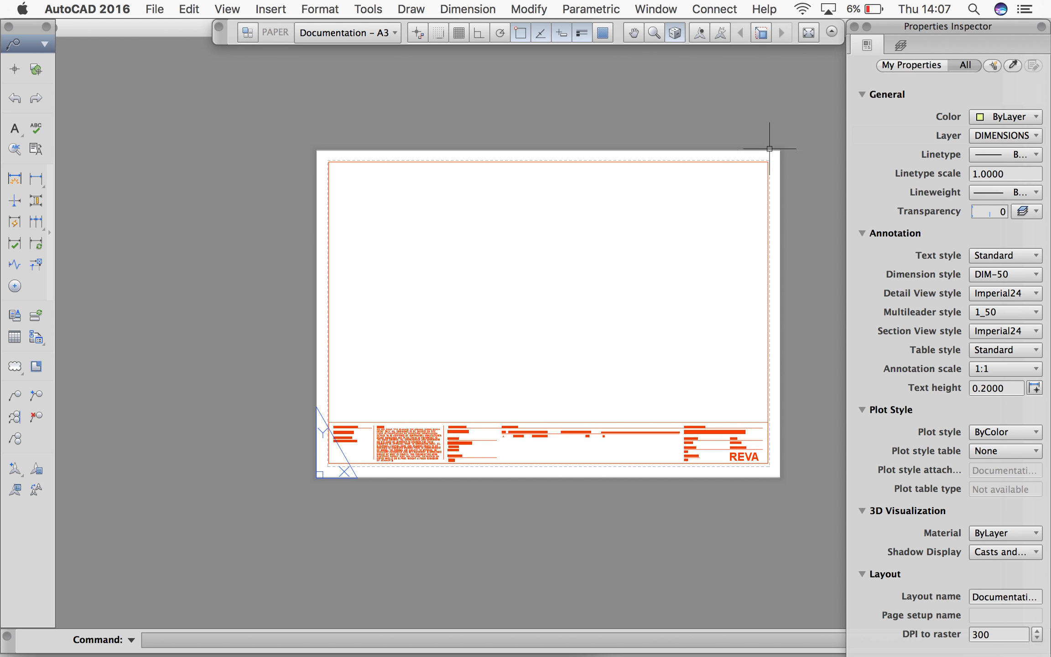
{"action": "left_click", "coordinate": [749, 157]}
{"action": "key", "text": "Escape"}
Copy the title block outline and paste it at the outline's upper-right corner on the sheet border
{"action": "scroll", "coordinate": [710, 300], "scroll_direction": "right", "scroll_amount": 5}
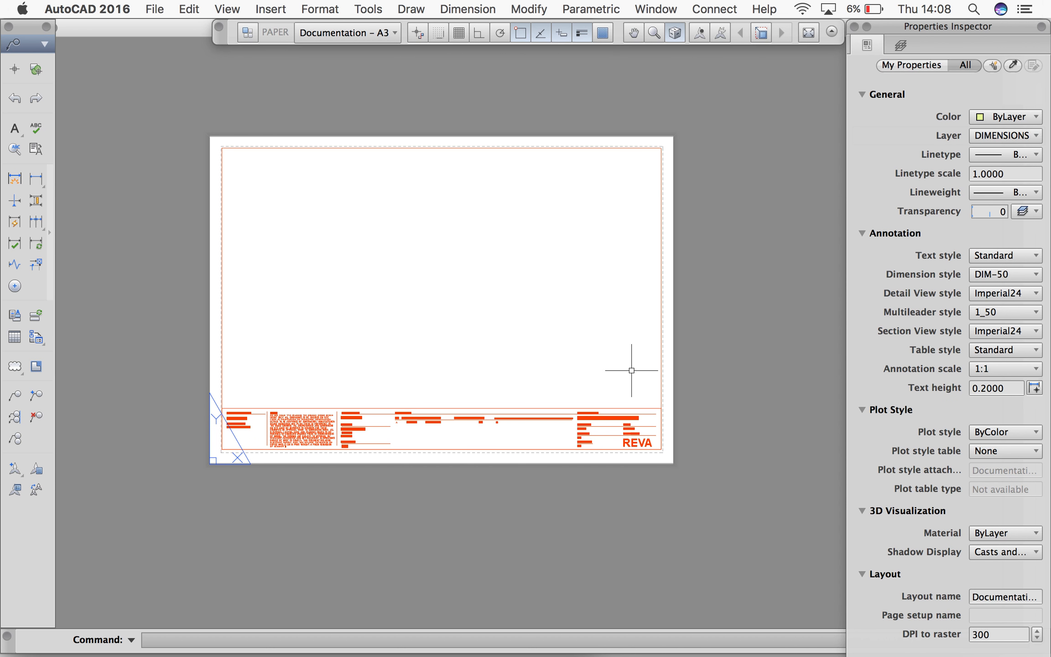
{"action": "left_click", "coordinate": [627, 409]}
{"action": "key", "text": "super+c"}
{"action": "key", "text": "super+v"}
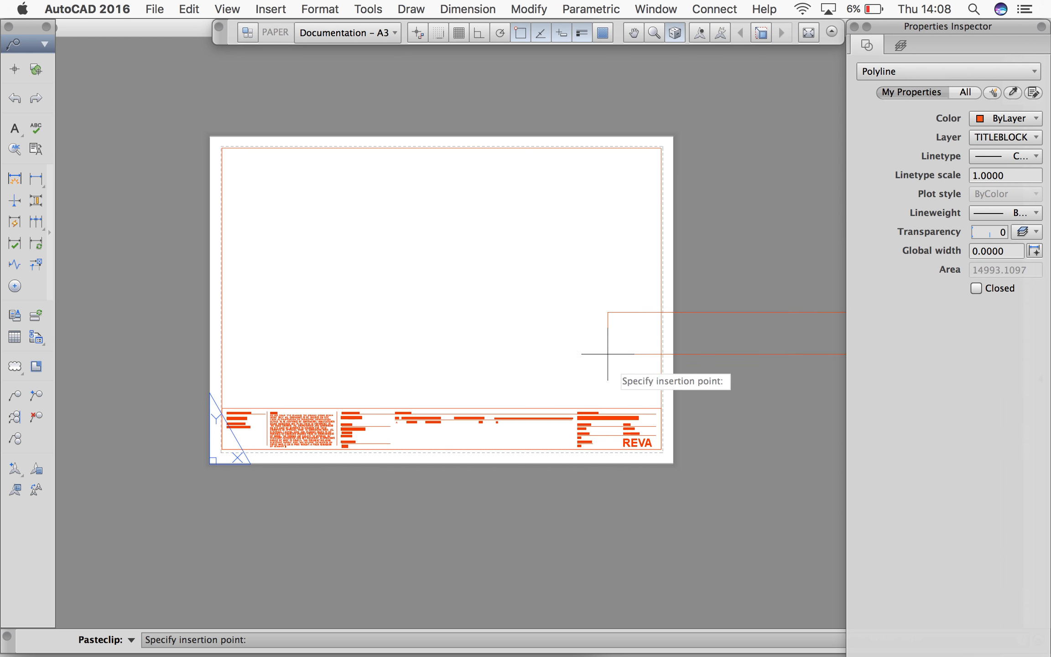
{"action": "left_click", "coordinate": [661, 408]}
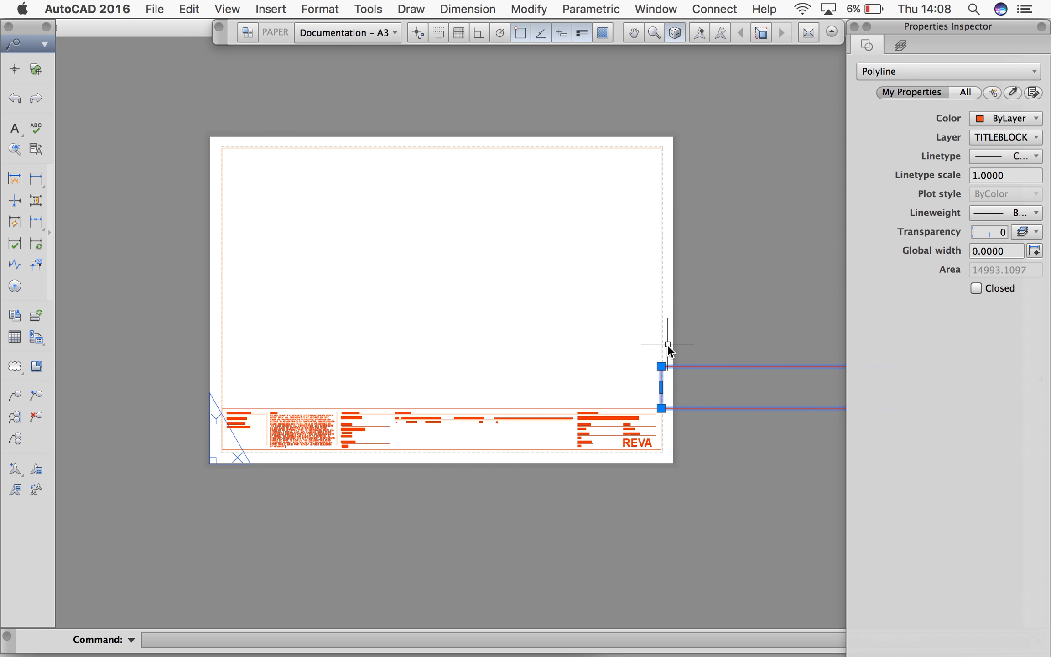
Rotate the pasted outline about its lower-left corner with Ortho on, so it stands vertically along the sheet's right border
{"action": "type", "text": "ROT"}
{"action": "left_click", "coordinate": [679, 384]}
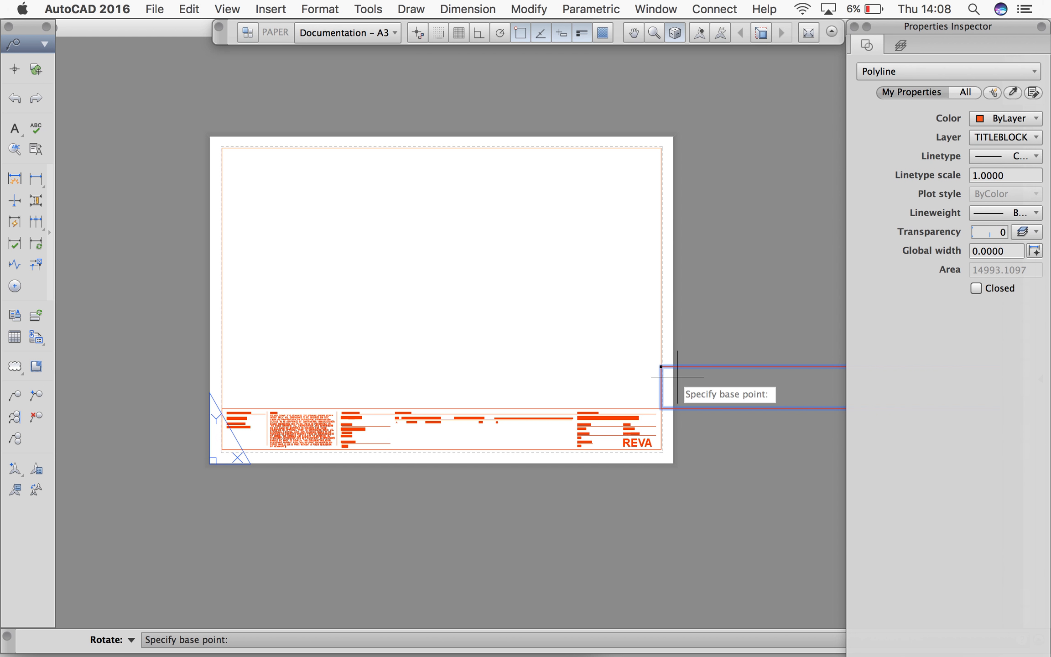
{"action": "left_click", "coordinate": [661, 408]}
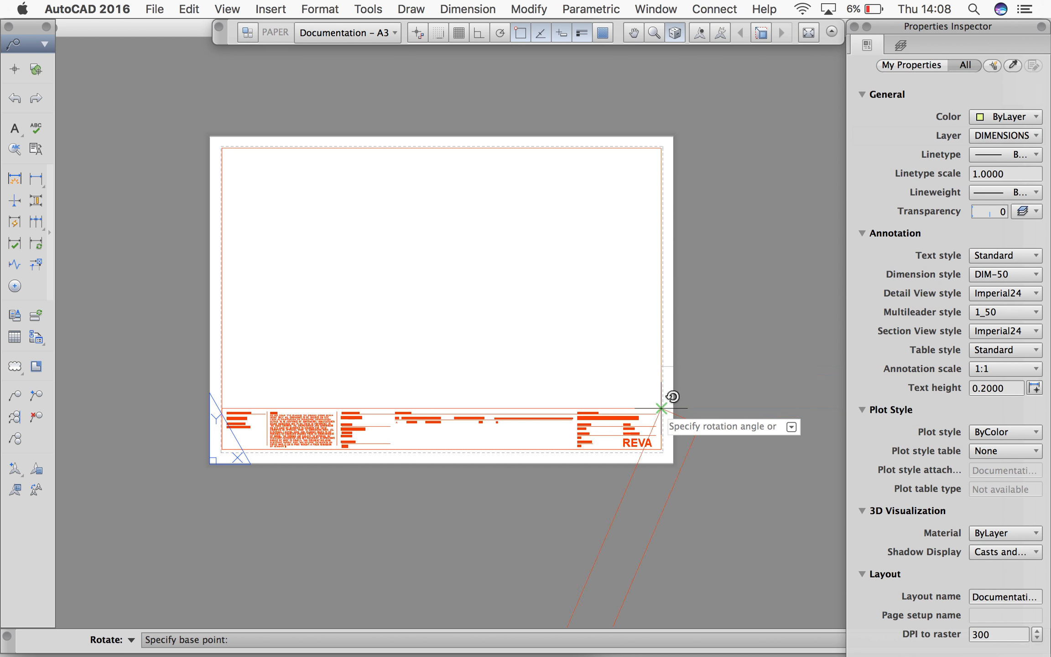
{"action": "left_click", "coordinate": [478, 33]}
{"action": "left_click", "coordinate": [671, 108]}
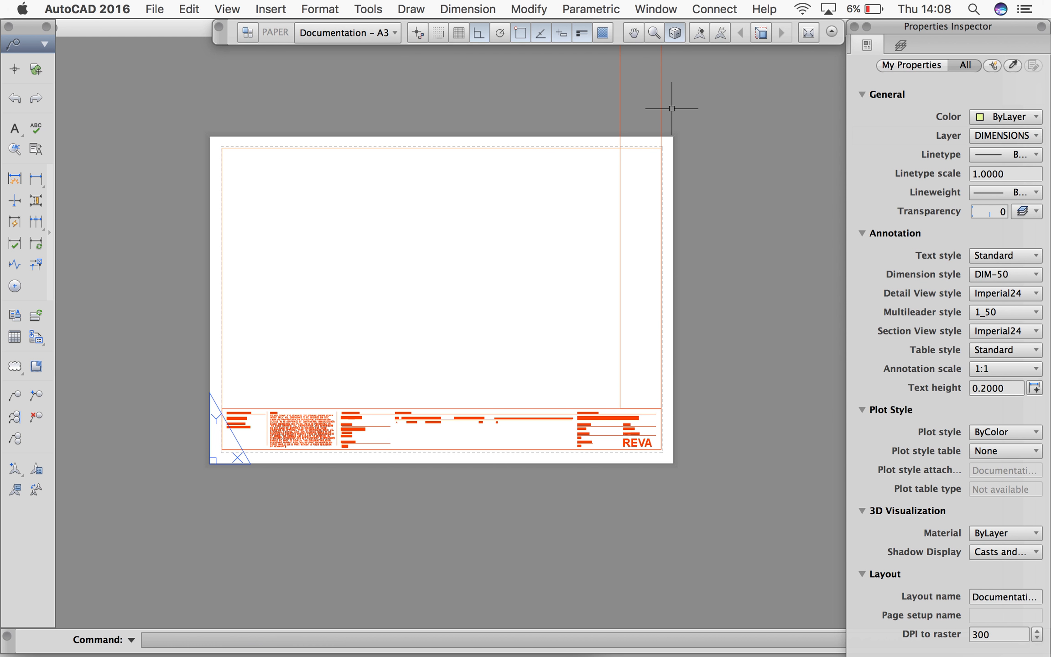
{"action": "key", "text": "Return"}
{"action": "middle_click_drag", "start_coordinate": [667, 111], "coordinate": [642, 228]}
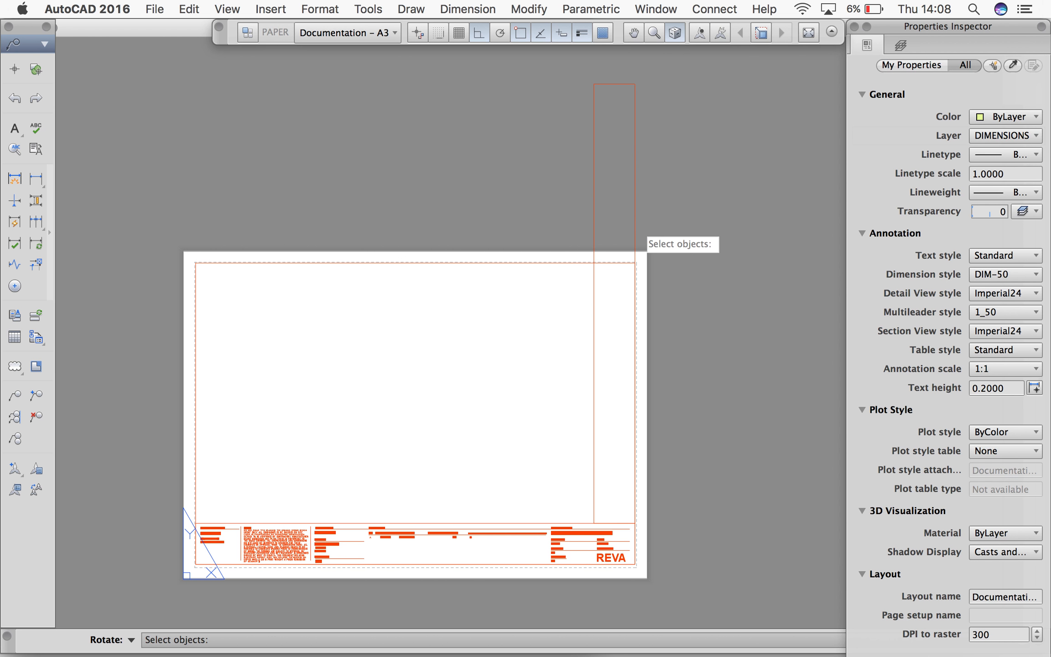
{"action": "key", "text": "Escape"}
Stretch the vertical outline's top edge down to the sheet's top border line
{"action": "left_click", "coordinate": [634, 225]}
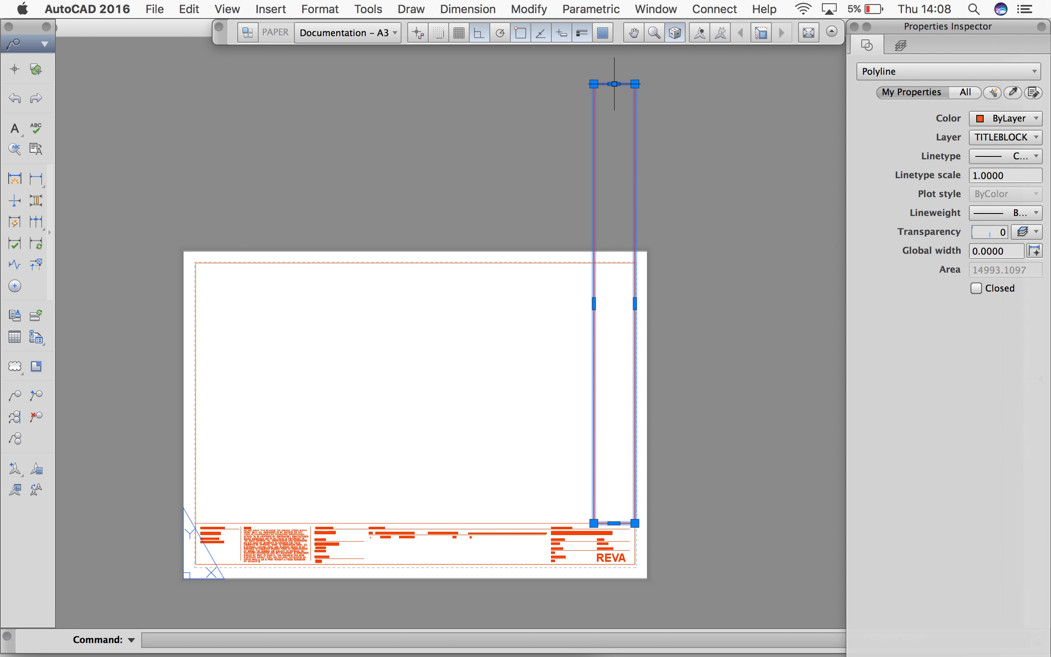
{"action": "left_click", "coordinate": [613, 84]}
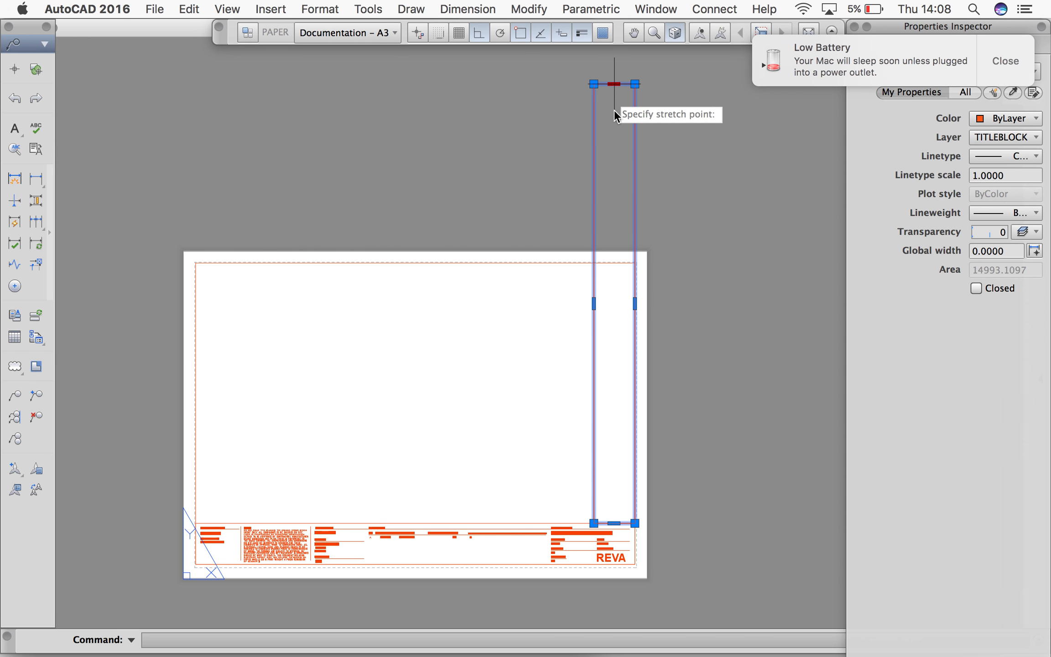
{"action": "left_click", "coordinate": [614, 263]}
{"action": "left_click", "coordinate": [998, 73]}
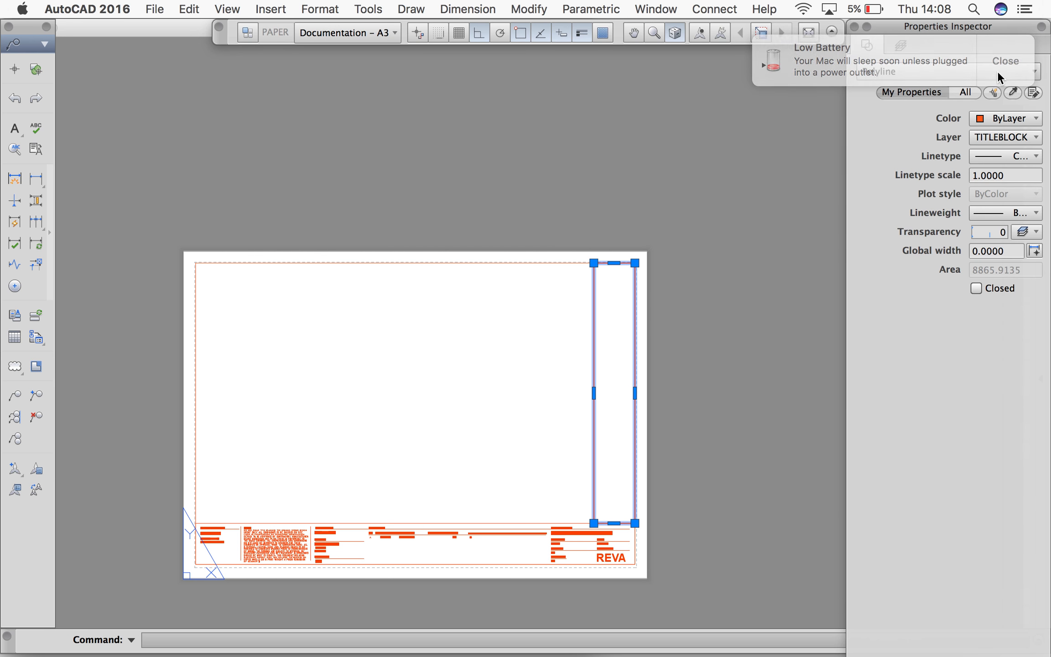
{"action": "key", "text": "Escape"}
Copy the REVA text from the title block into the top of the vertical strip on the sheet's right side
{"action": "middle_click_drag", "start_coordinate": [558, 334], "coordinate": [657, 220]}
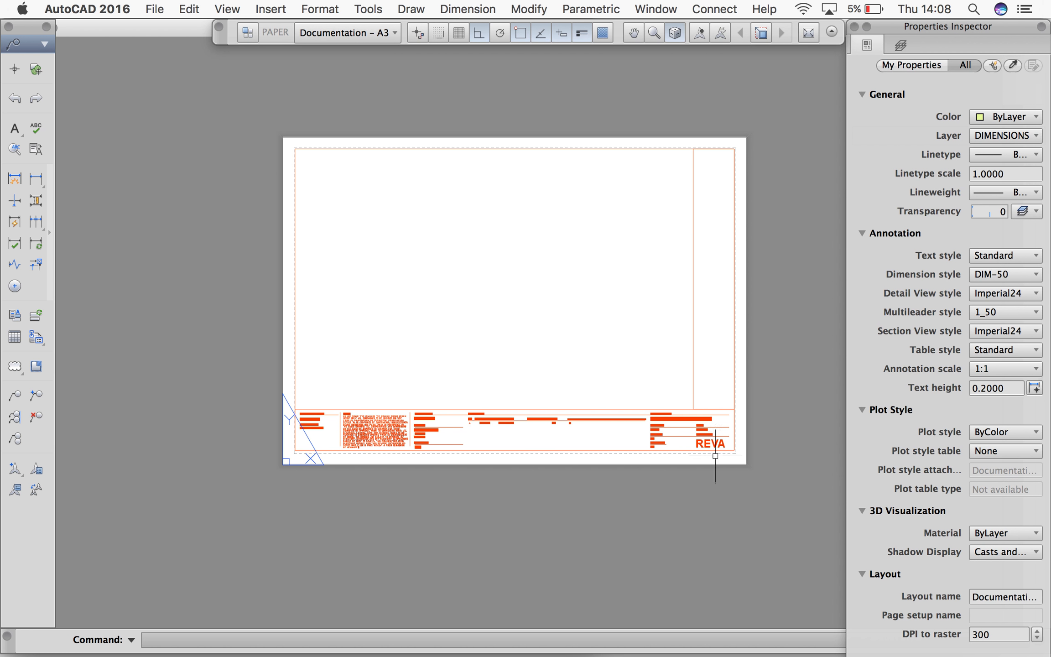
{"action": "left_click", "coordinate": [709, 441]}
{"action": "key", "text": "super+c"}
{"action": "key", "text": "super+v"}
{"action": "scroll", "coordinate": [714, 133], "scroll_direction": "up", "scroll_amount": 4}
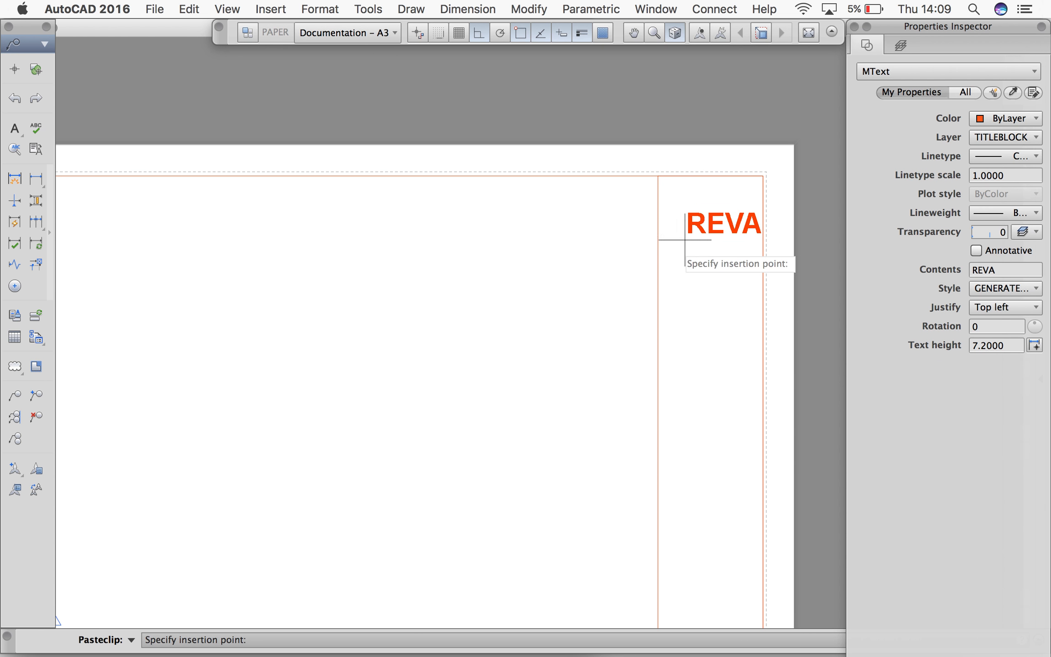
{"action": "left_click", "coordinate": [667, 217]}
Replace the copied REVA text with LEGEND and set its text height to 5
{"action": "double_click", "coordinate": [696, 205]}
{"action": "left_click_drag", "start_coordinate": [741, 206], "coordinate": [611, 211]}
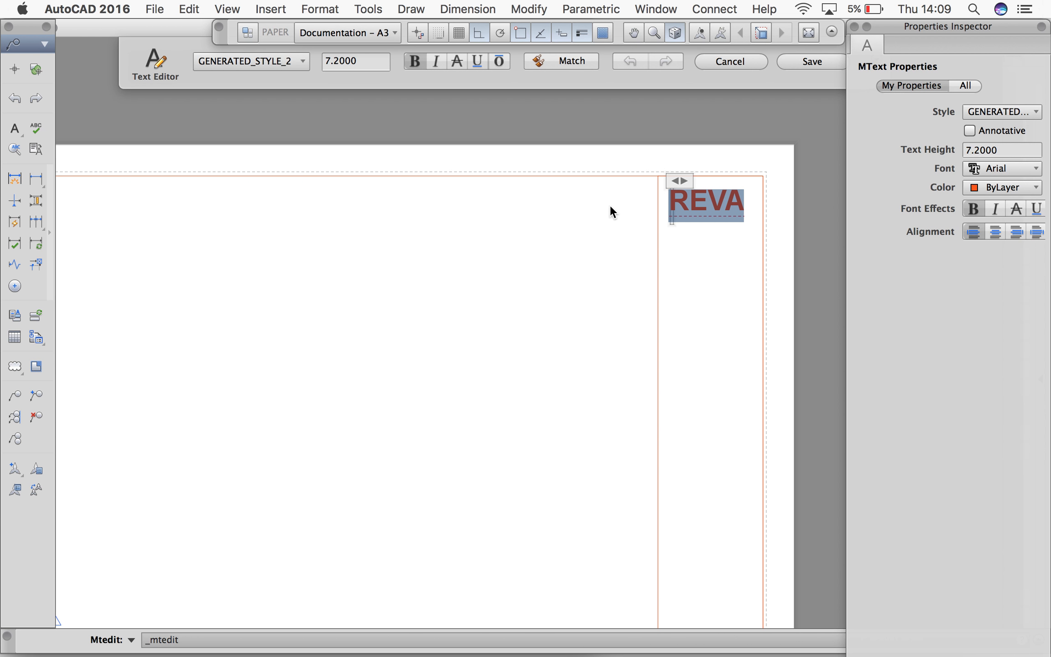
{"action": "type", "text": "LEGEND"}
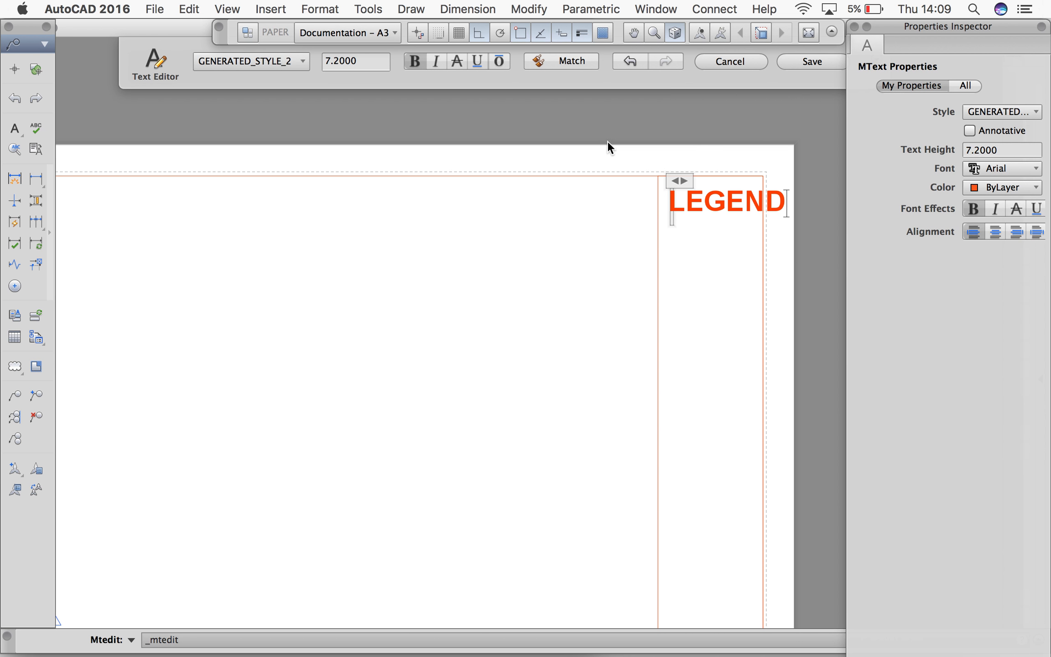
{"action": "left_click_drag", "start_coordinate": [785, 202], "coordinate": [635, 201]}
{"action": "left_click", "coordinate": [372, 68]}
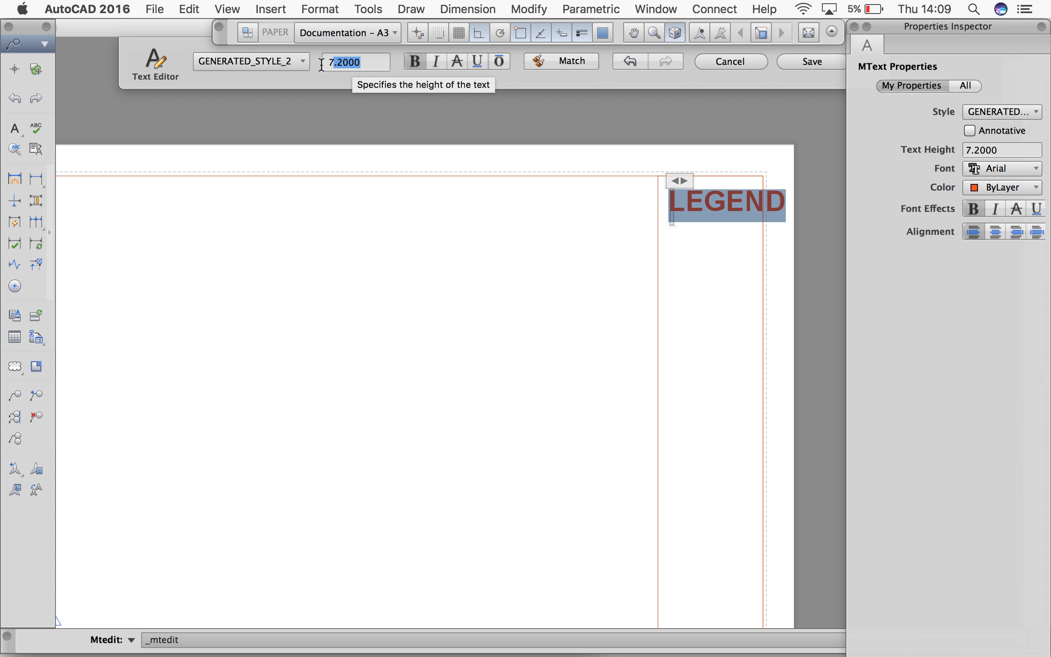
{"action": "type", "text": "5"}
{"action": "key", "text": "Return"}
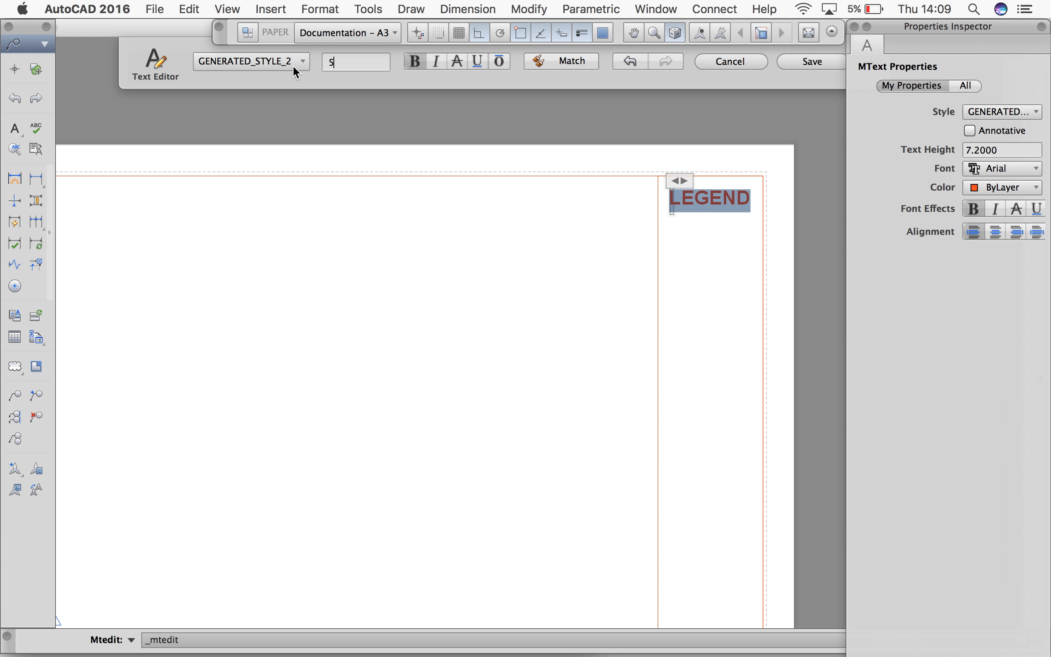
{"action": "left_click", "coordinate": [814, 62]}
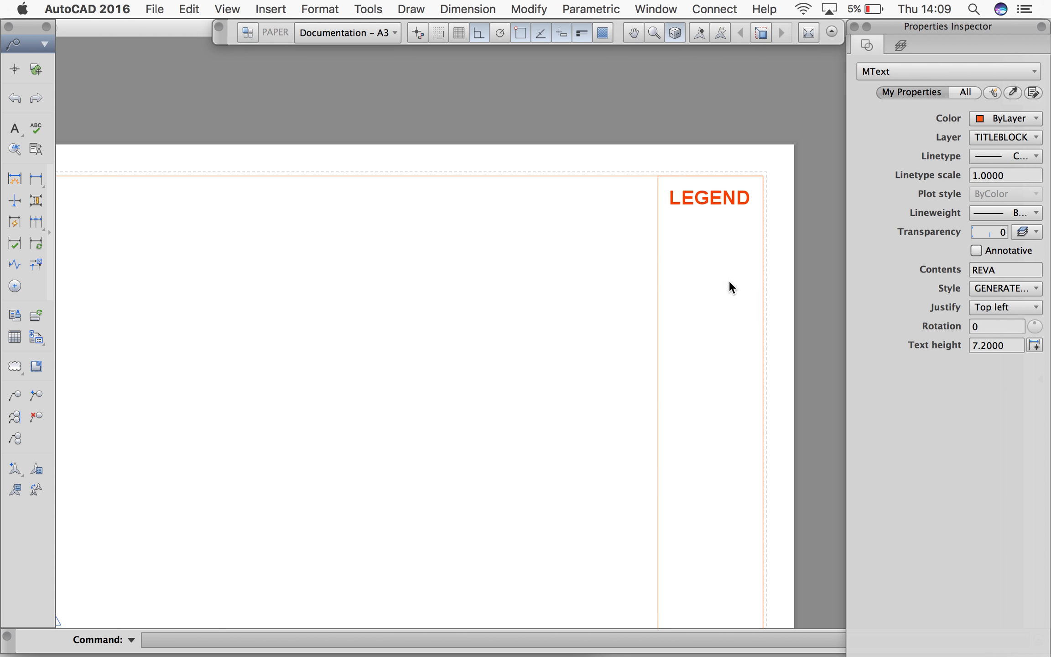
{"action": "key", "text": "Escape"}
Copy the GETTING STARTED FLOOR PLAN text from the title block to just below the LEGEND heading
{"action": "scroll", "coordinate": [684, 221], "scroll_direction": "down", "scroll_amount": 2}
{"action": "middle_click_drag", "start_coordinate": [686, 219], "coordinate": [695, 177]}
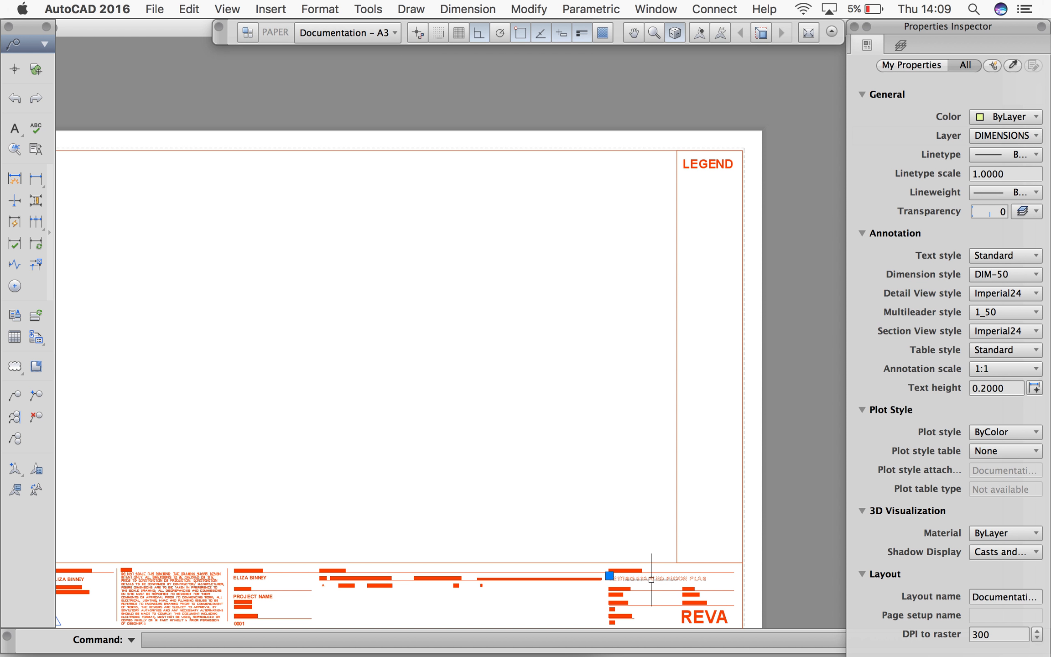
{"action": "key", "text": "super+c"}
{"action": "key", "text": "super+v"}
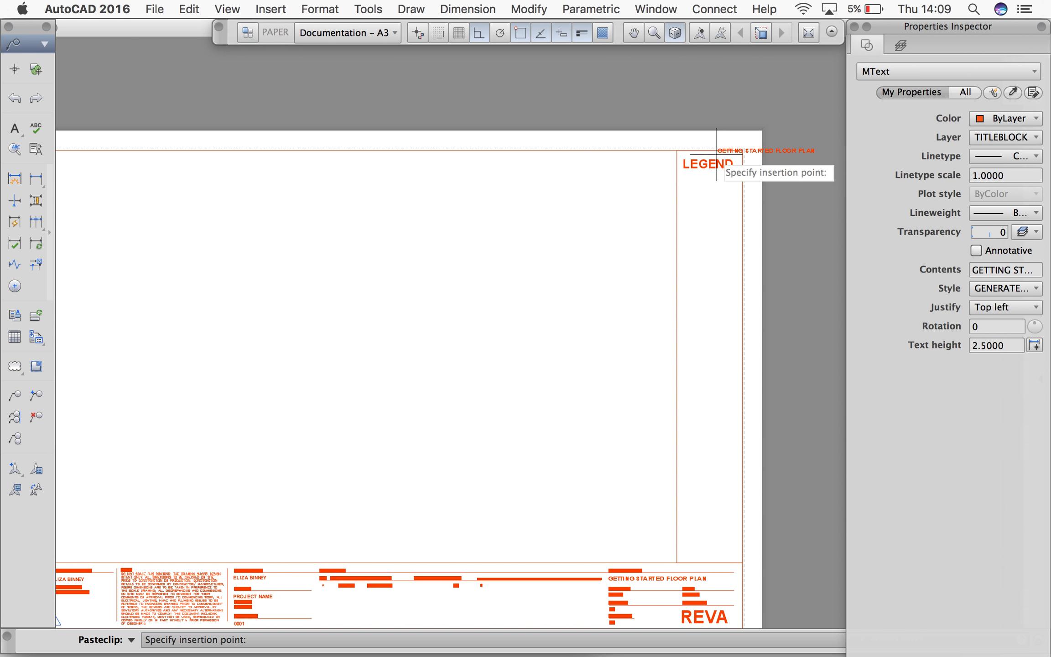
{"action": "scroll", "coordinate": [714, 159], "scroll_direction": "up", "scroll_amount": 3}
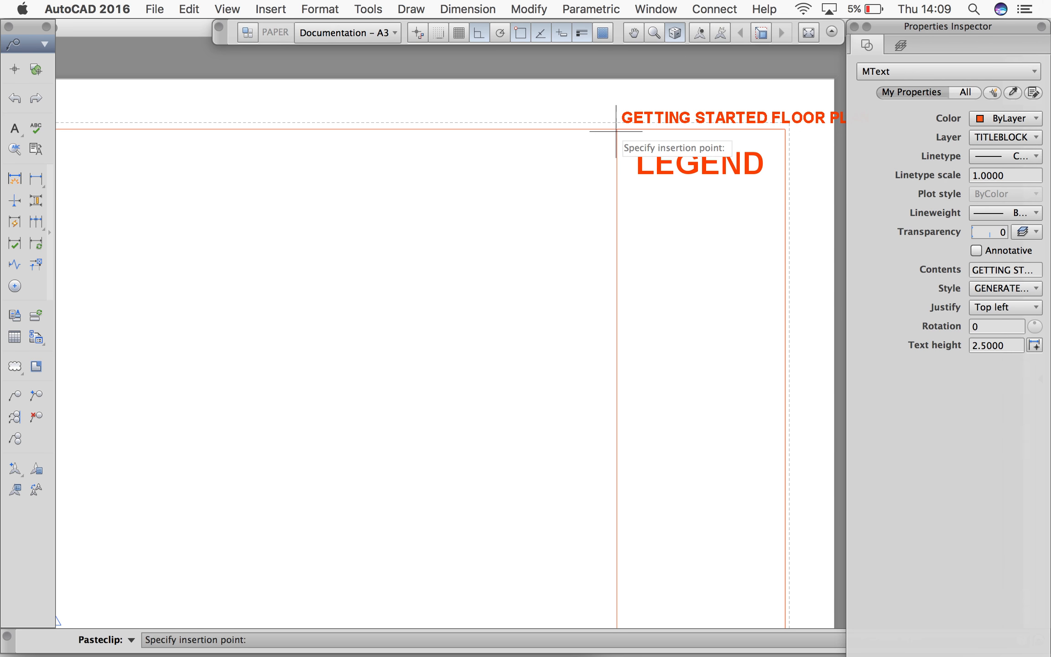
{"action": "left_click", "coordinate": [613, 216]}
Replace the copied drawing title below LEGEND with H01
{"action": "double_click", "coordinate": [663, 210]}
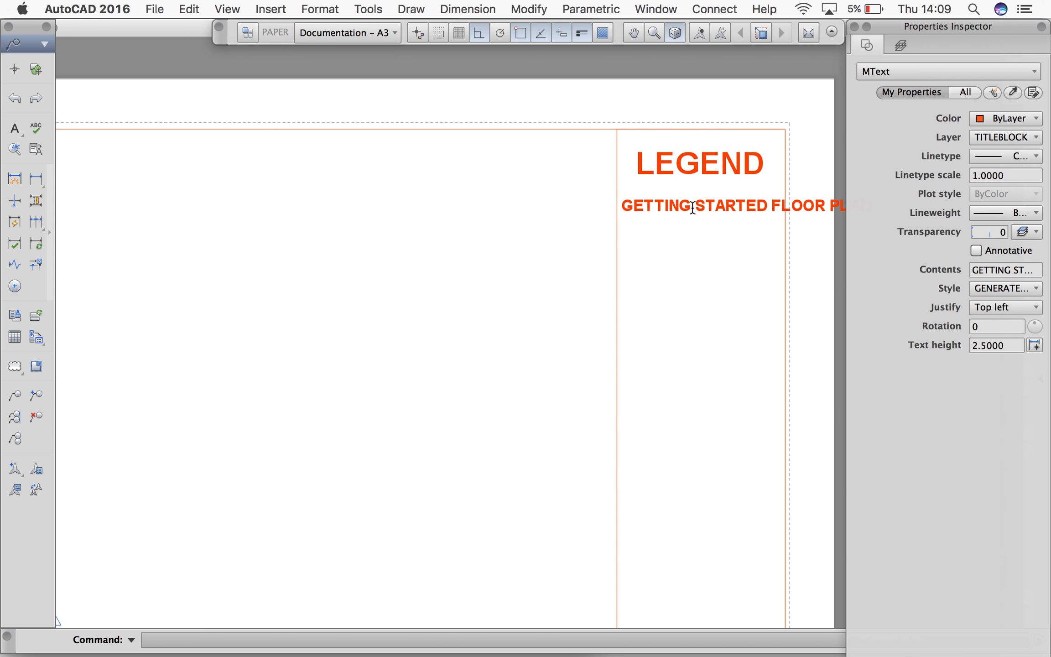
{"action": "left_click_drag", "start_coordinate": [691, 209], "coordinate": [828, 213]}
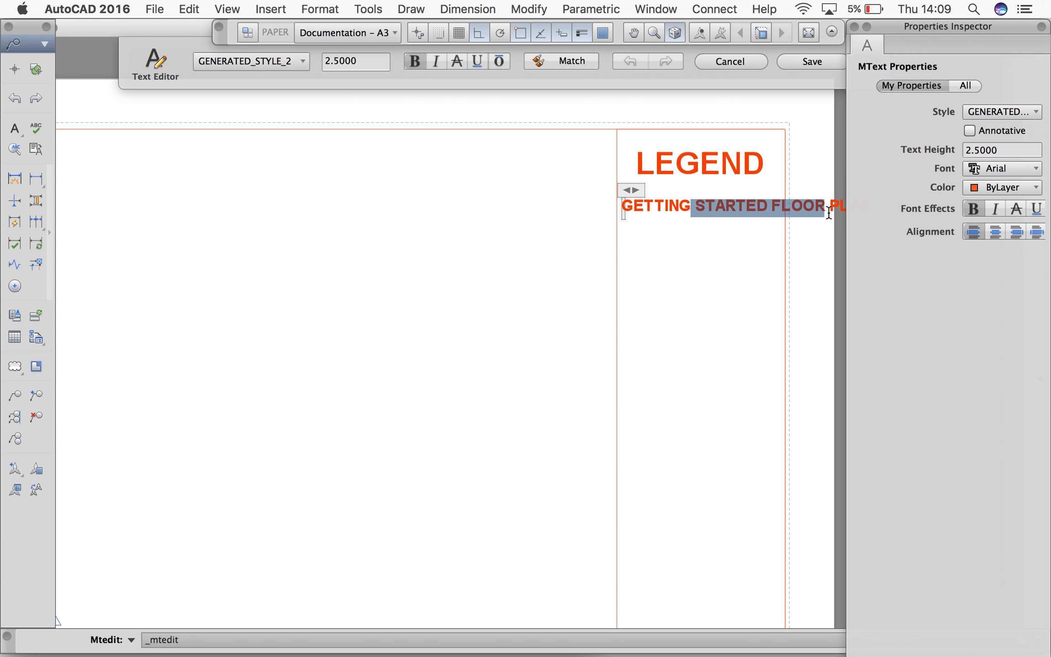
{"action": "key", "text": "BackSpace"}
{"action": "left_click_drag", "start_coordinate": [639, 203], "coordinate": [608, 204]}
{"action": "key", "text": "BackSpace"}
{"action": "type", "text": "H01"}
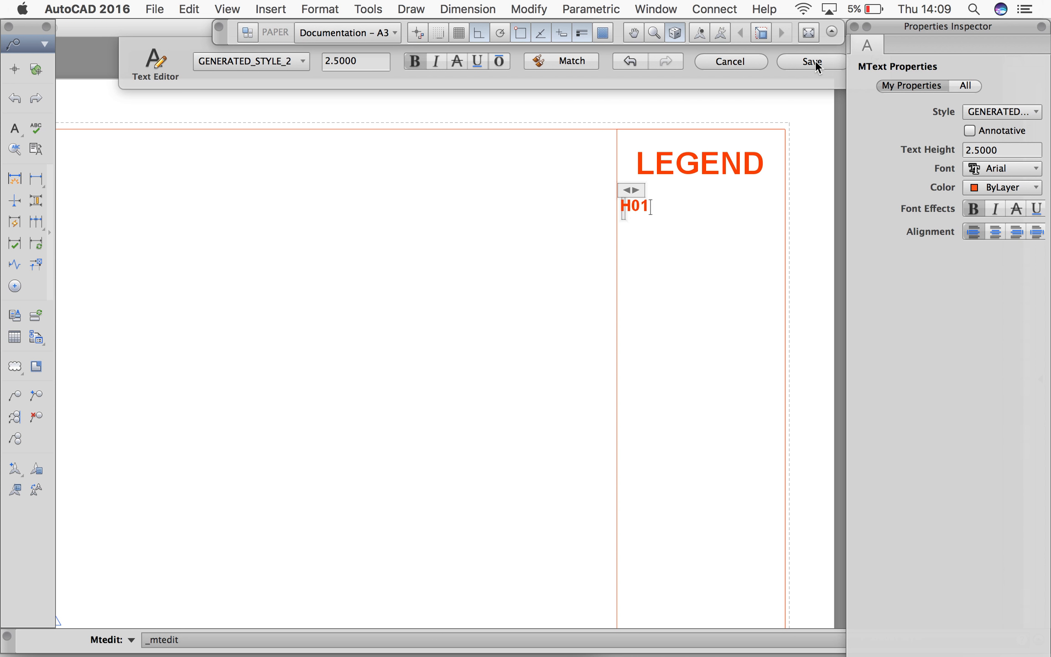
{"action": "left_click", "coordinate": [814, 61]}
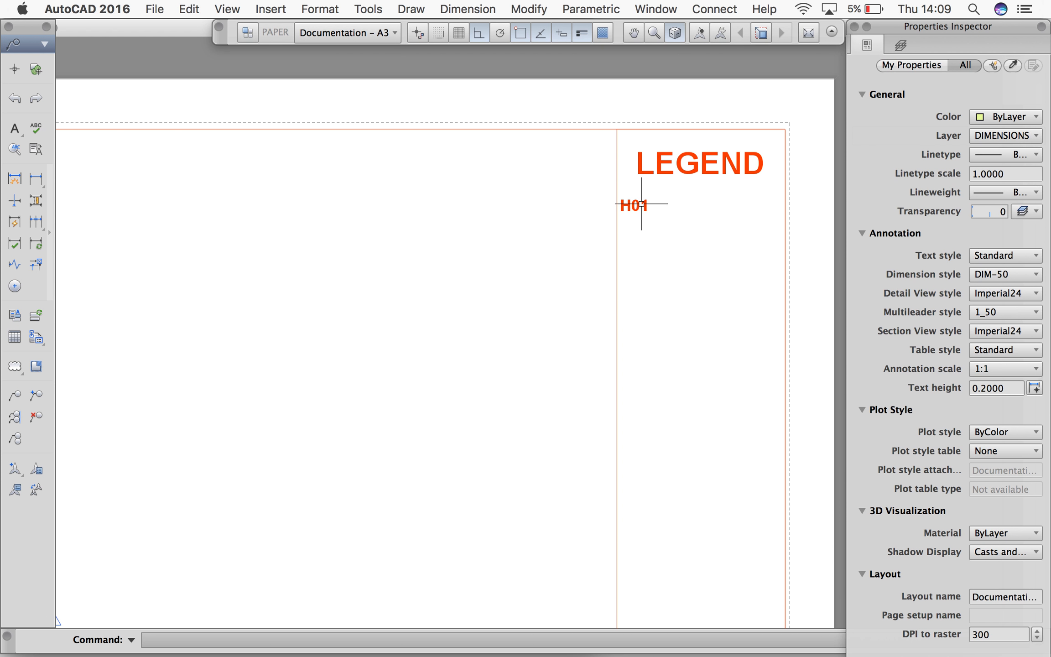
Place a copy of the H01 text on the same line, just to its right
{"action": "left_click", "coordinate": [642, 206]}
{"action": "key", "text": "super+c"}
{"action": "key", "text": "super+v"}
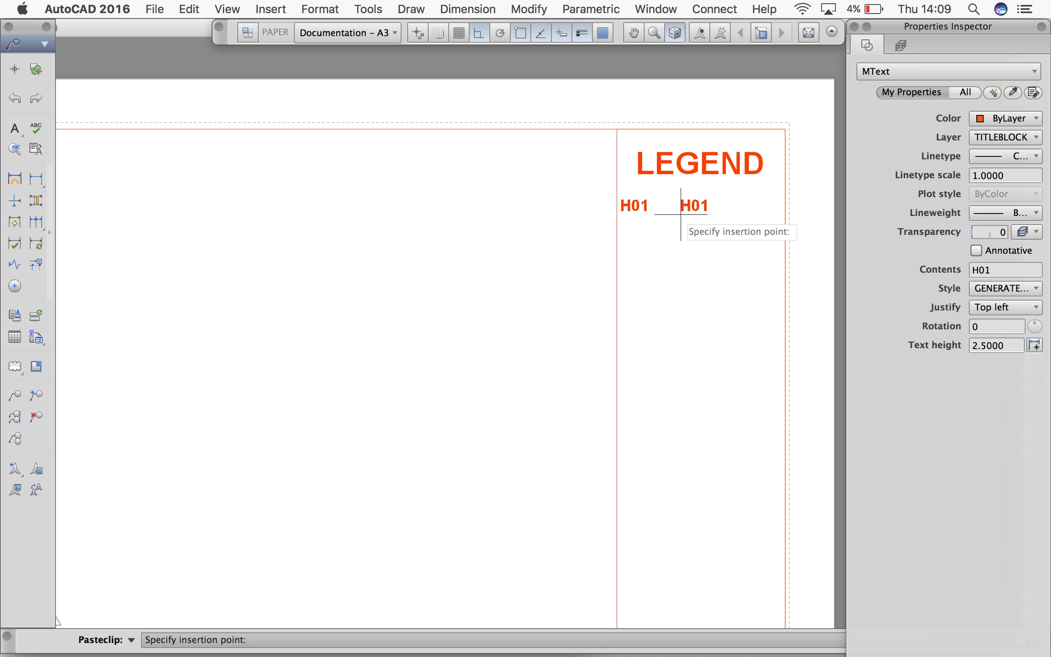
{"action": "left_click", "coordinate": [660, 214]}
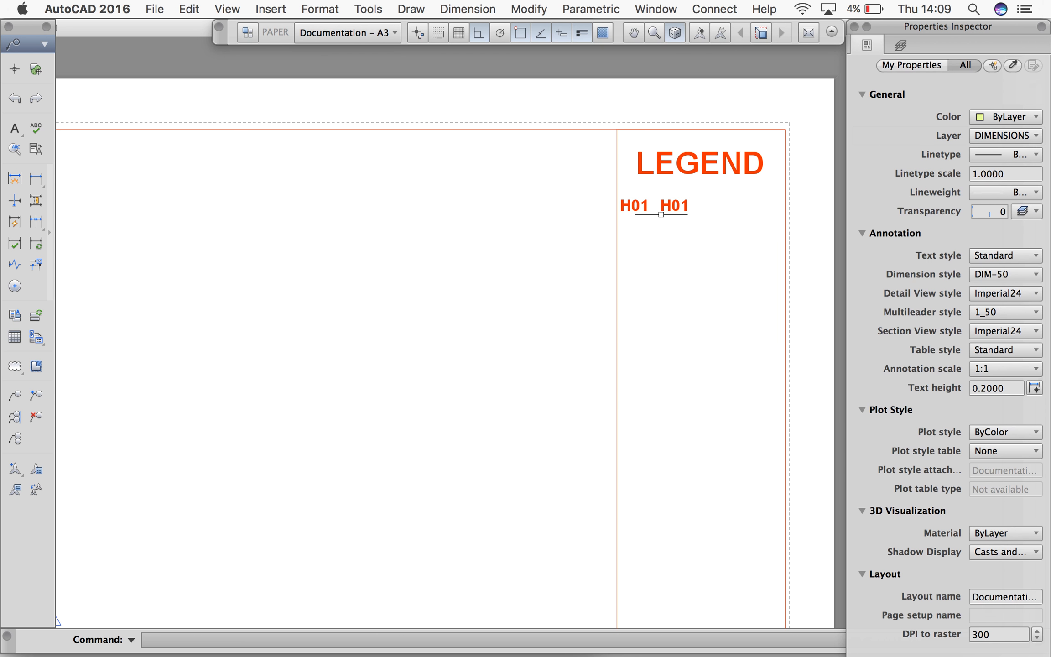
Replace the right-hand H01 copy with BENCH
{"action": "double_click", "coordinate": [674, 207]}
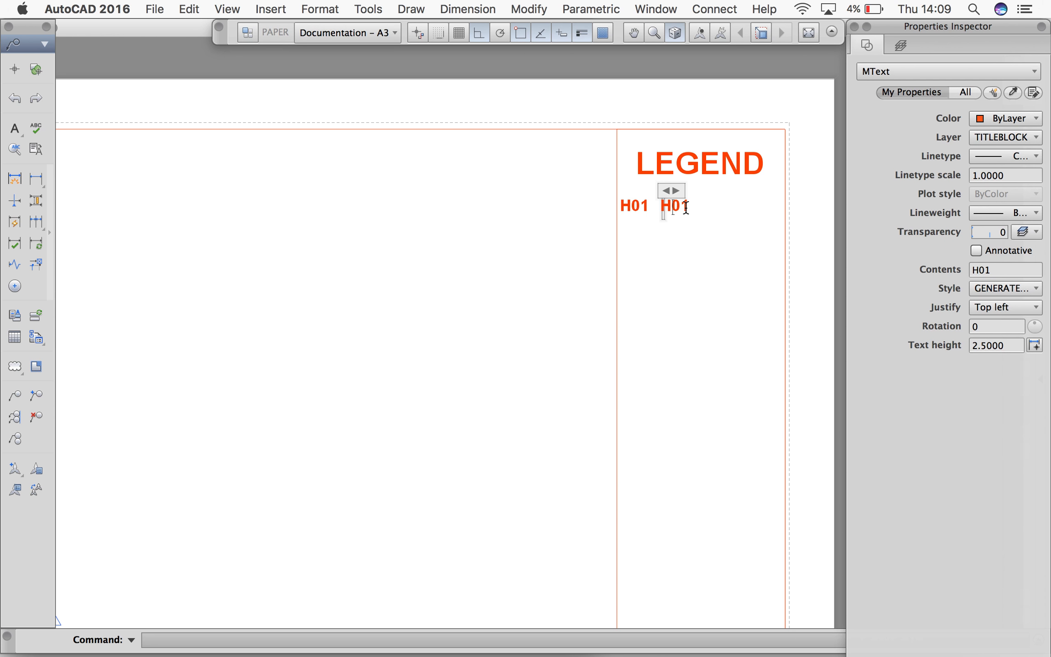
{"action": "left_click_drag", "start_coordinate": [679, 207], "coordinate": [700, 215]}
{"action": "key", "text": "BackSpace"}
{"action": "key", "text": "BackSpace"}
{"action": "key", "text": "BackSpace"}
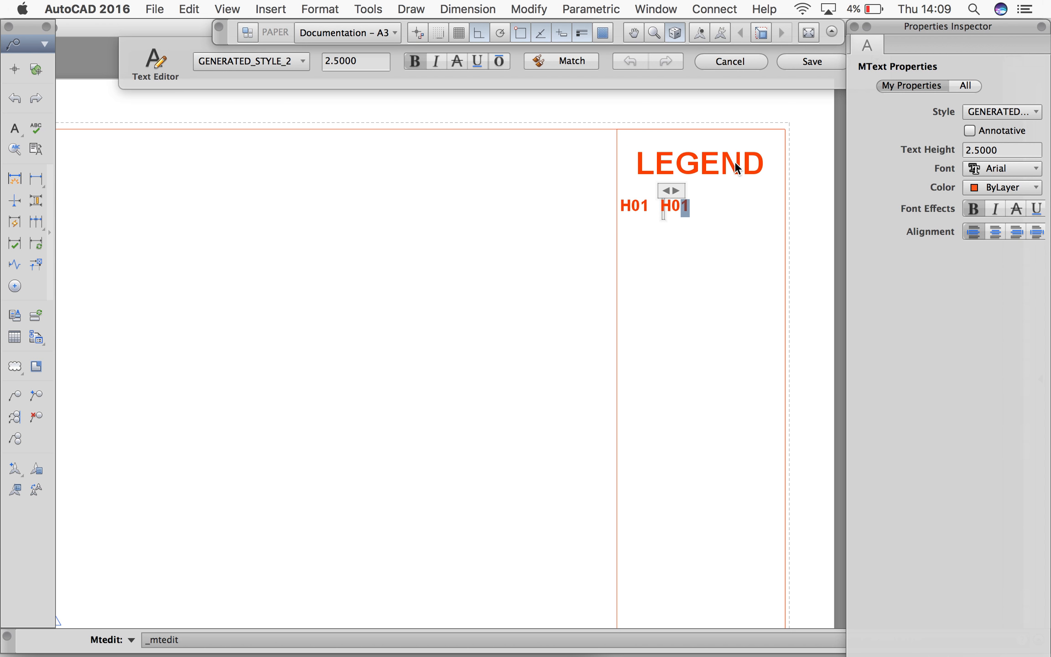
{"action": "type", "text": "BENCH"}
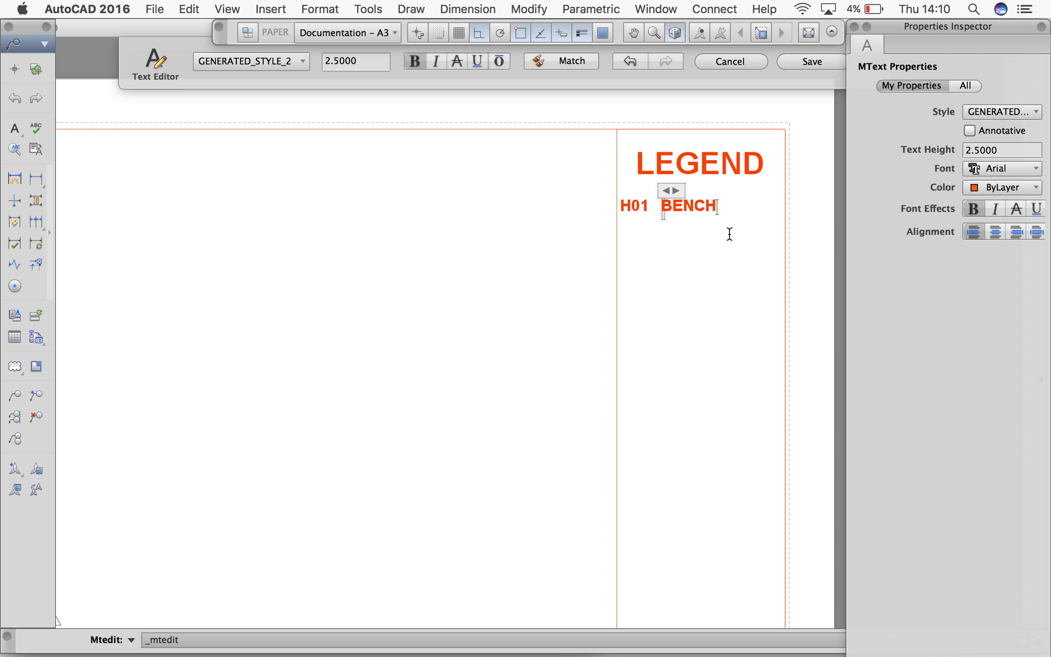
{"action": "left_click", "coordinate": [812, 62]}
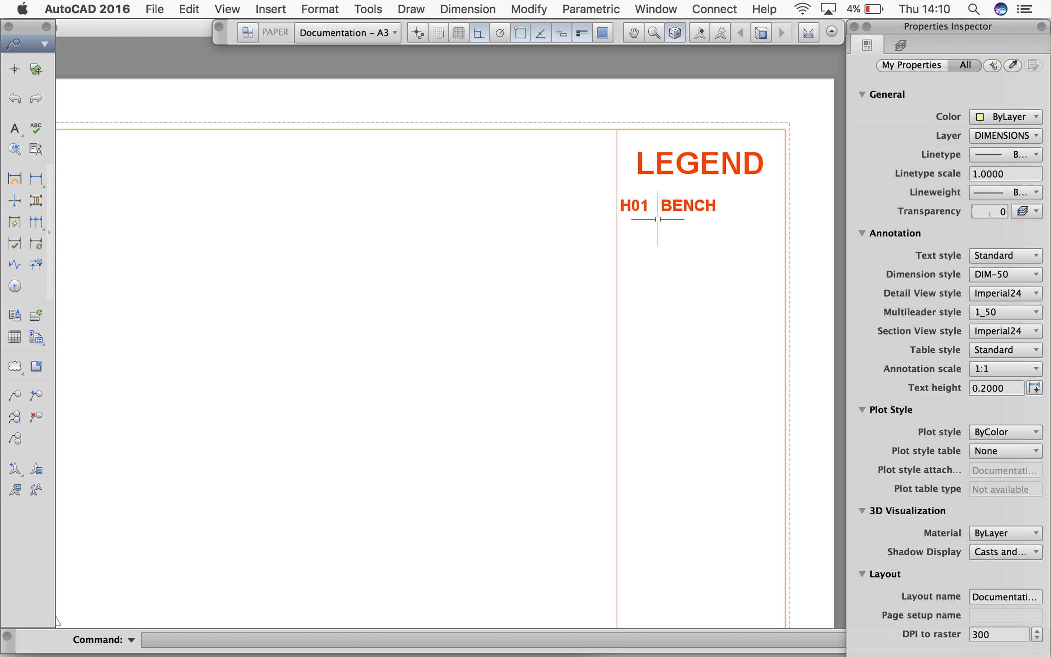
Draw a rectangle closely around the H01 tag in the legend and select it
{"action": "type", "text": "REC"}
{"action": "key", "text": "Return"}
{"action": "scroll", "coordinate": [633, 207], "scroll_direction": "up", "scroll_amount": 5}
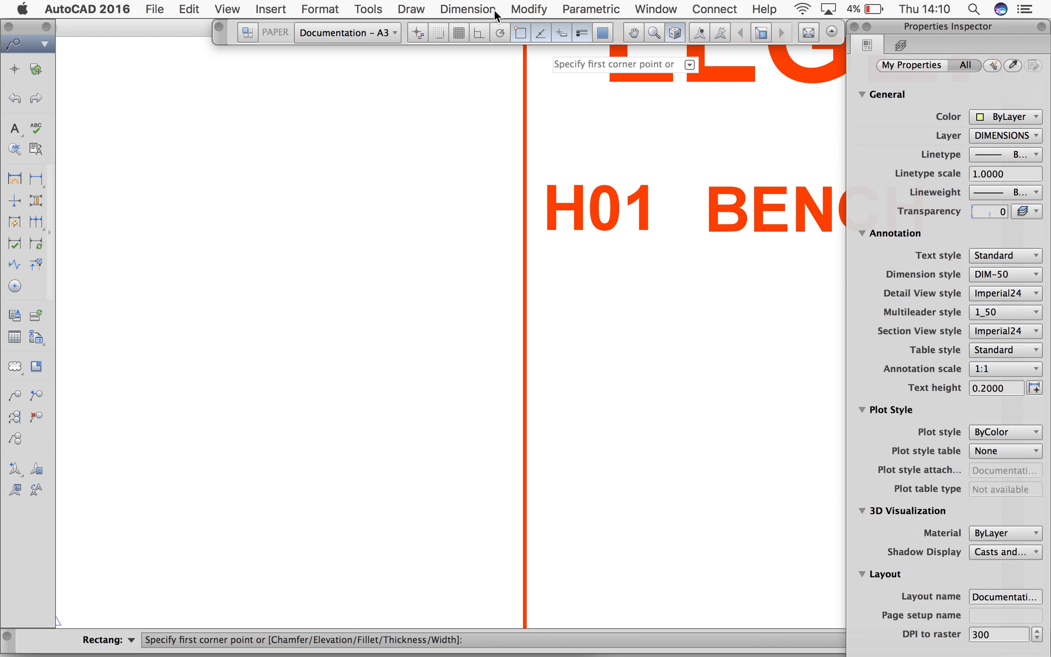
{"action": "left_click", "coordinate": [541, 178]}
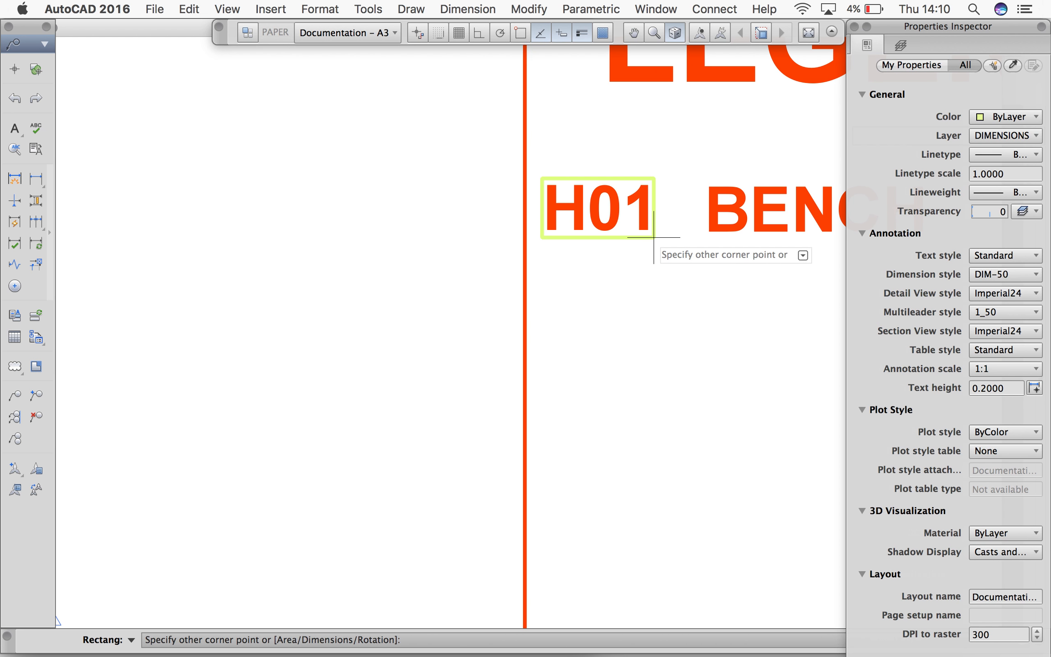
{"action": "left_click", "coordinate": [653, 237]}
{"action": "left_click", "coordinate": [653, 237]}
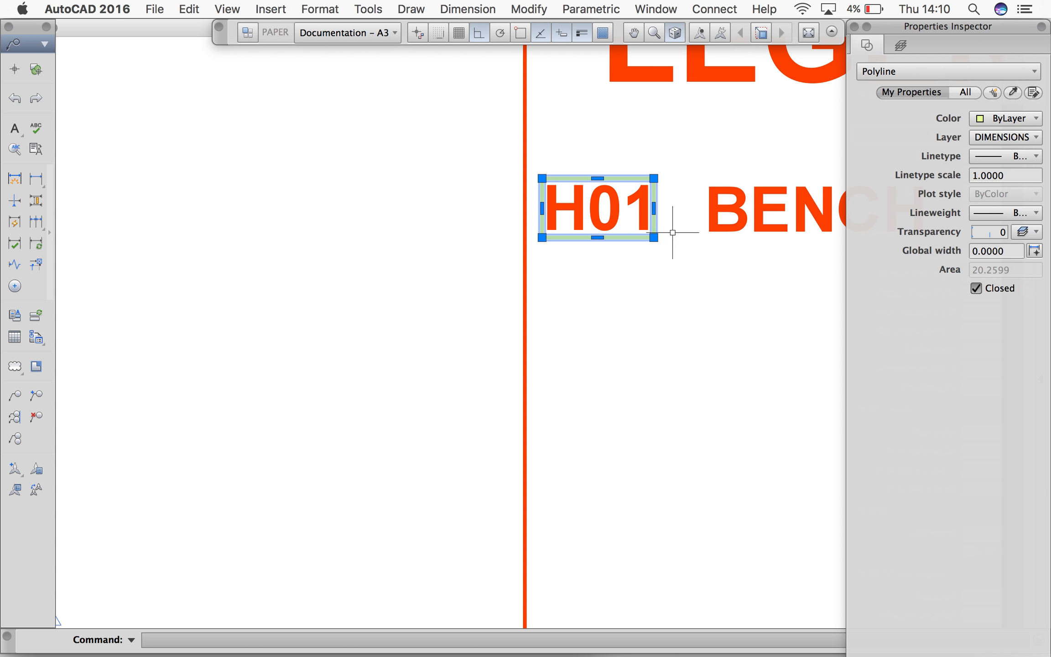
Put the H01 text, its surrounding rectangle and the BENCH text in the legend on the same yellow layer
{"action": "left_click", "coordinate": [610, 218]}
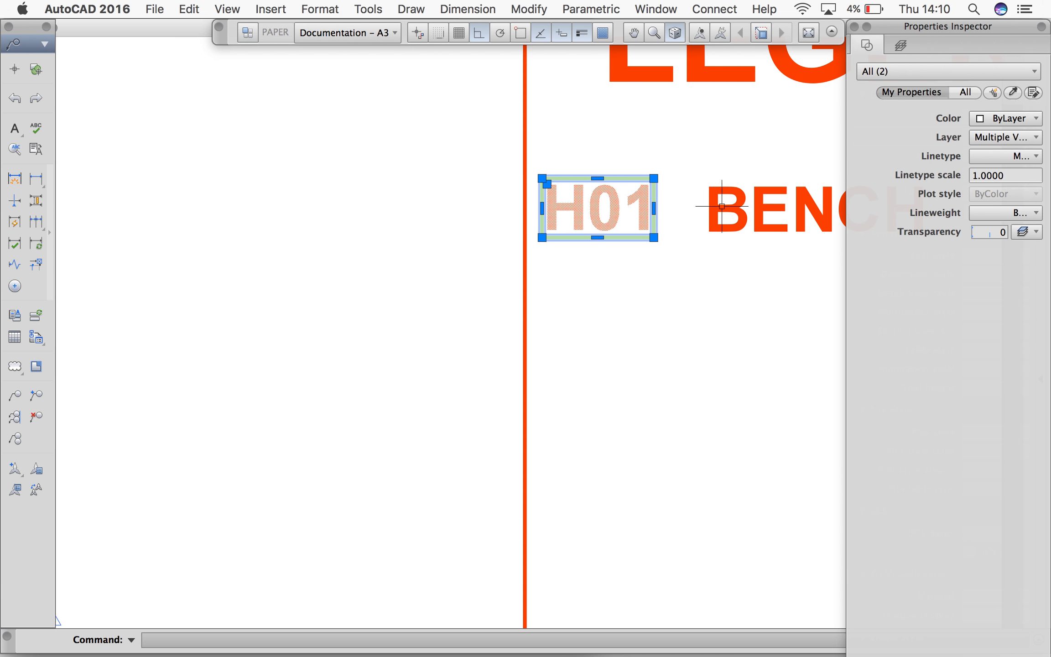
{"action": "left_click", "coordinate": [739, 204]}
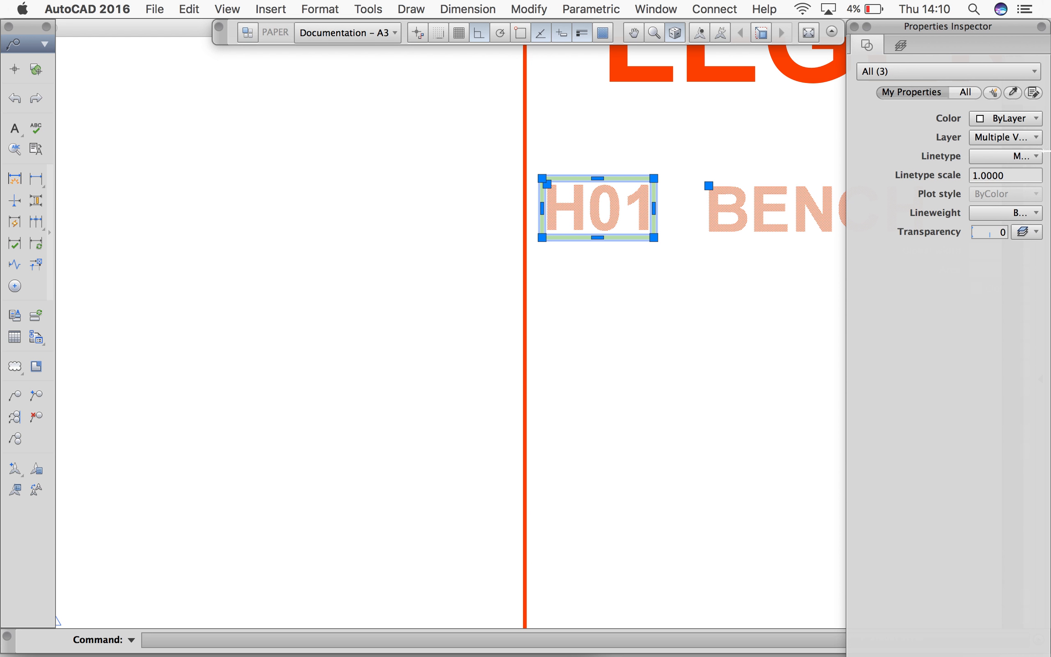
{"action": "left_click", "coordinate": [1013, 136]}
{"action": "left_click", "coordinate": [955, 423]}
{"action": "key", "text": "Escape"}
Create a new rectangular viewport filling the empty drawing area between the border, the legend strip and the title block
{"action": "scroll", "coordinate": [659, 298], "scroll_direction": "down", "scroll_amount": 5}
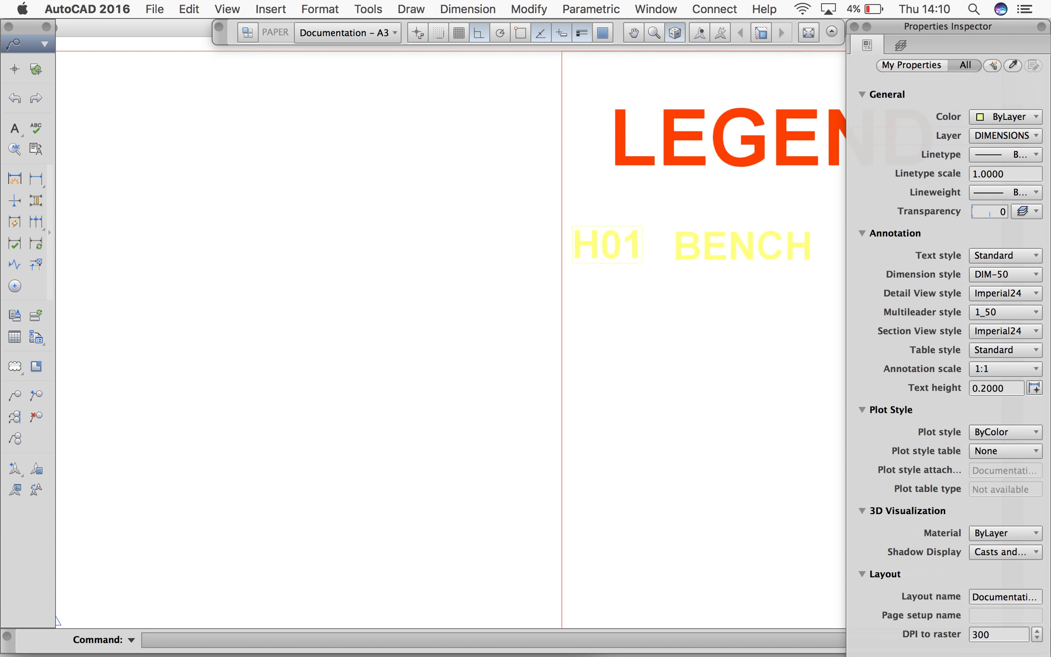
{"action": "mouse_move", "coordinate": [639, 339]}
{"action": "middle_mouse_down"}
{"action": "mouse_move", "coordinate": [727, 227]}
{"action": "mouse_move", "coordinate": [784, 112]}
{"action": "middle_mouse_up"}
{"action": "scroll", "coordinate": [726, 227], "scroll_direction": "down", "scroll_amount": 3}
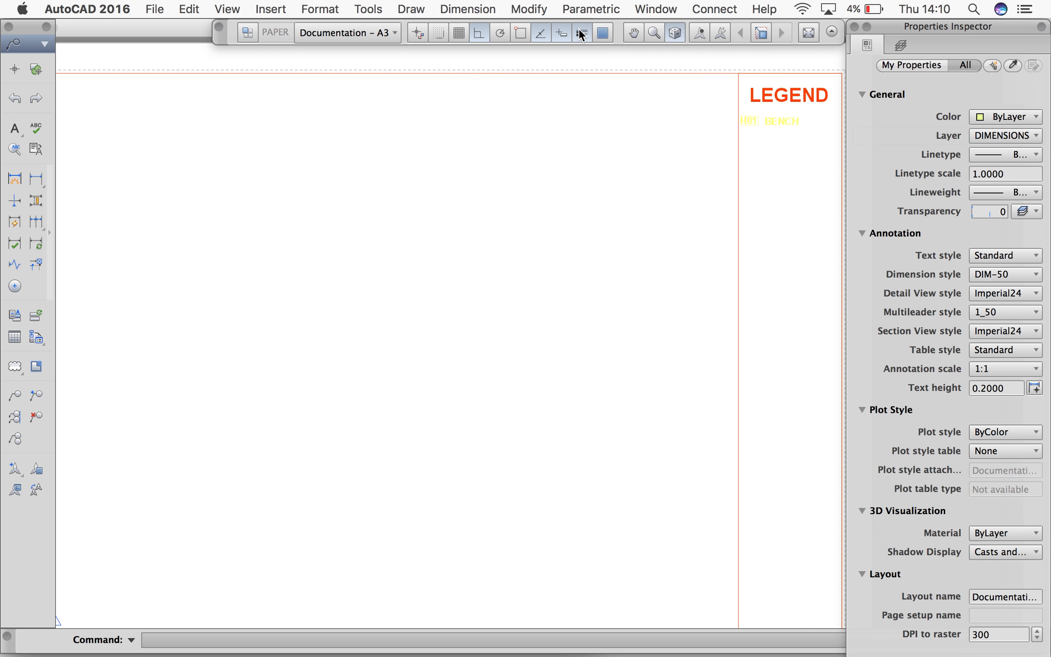
{"action": "scroll", "coordinate": [645, 143], "scroll_direction": "down", "scroll_amount": 2}
{"action": "middle_click_drag", "start_coordinate": [661, 169], "coordinate": [693, 164]}
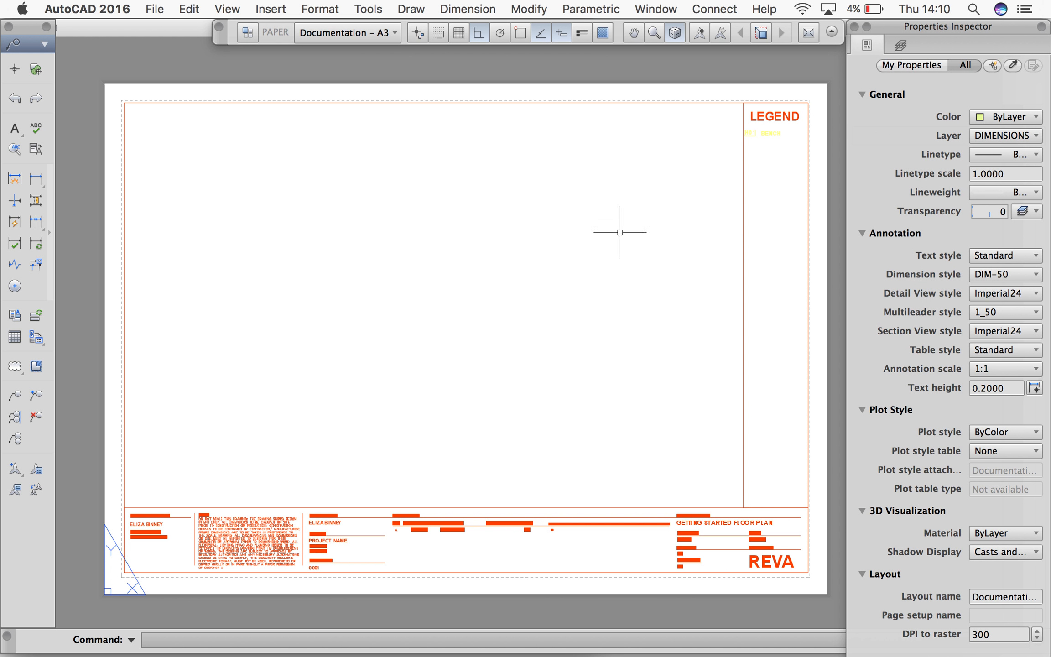
{"action": "right_click", "coordinate": [433, 207]}
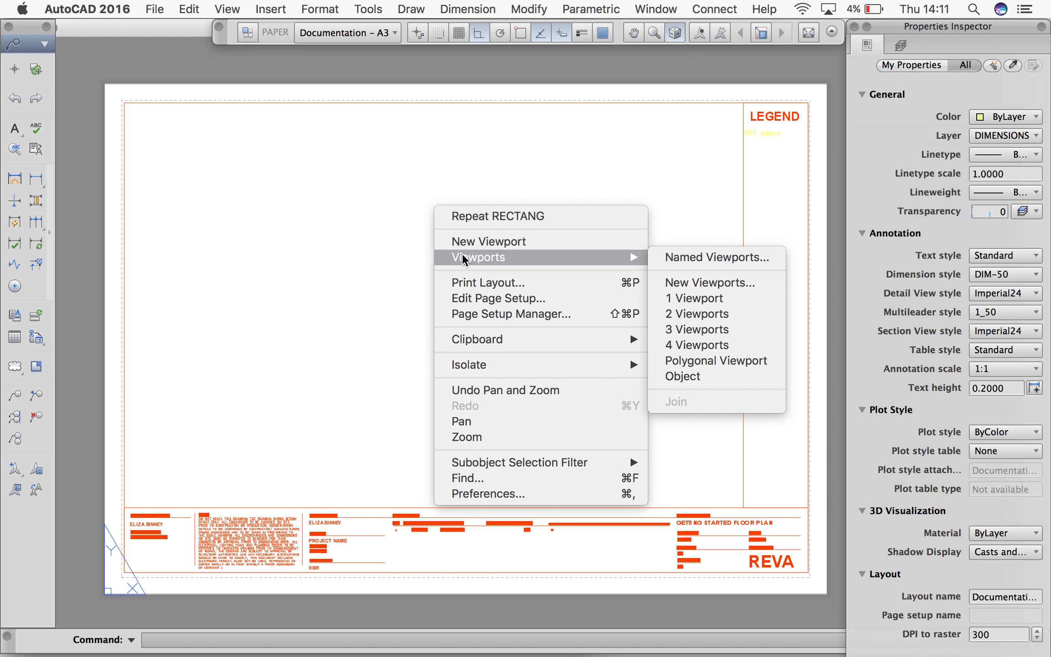
{"action": "left_click", "coordinate": [462, 244]}
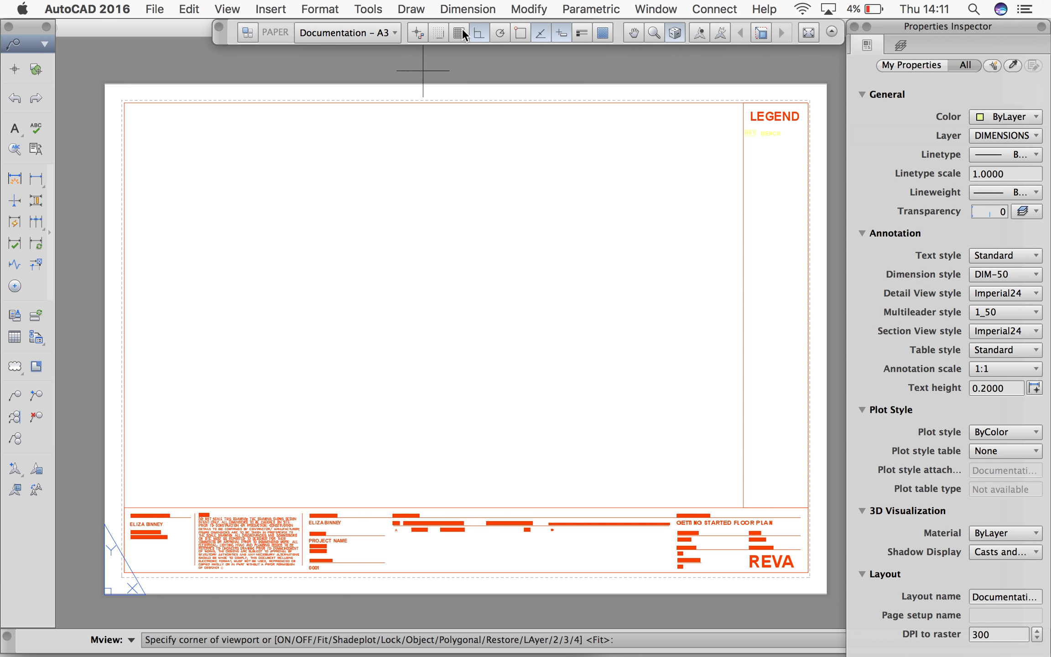
{"action": "left_click", "coordinate": [123, 102]}
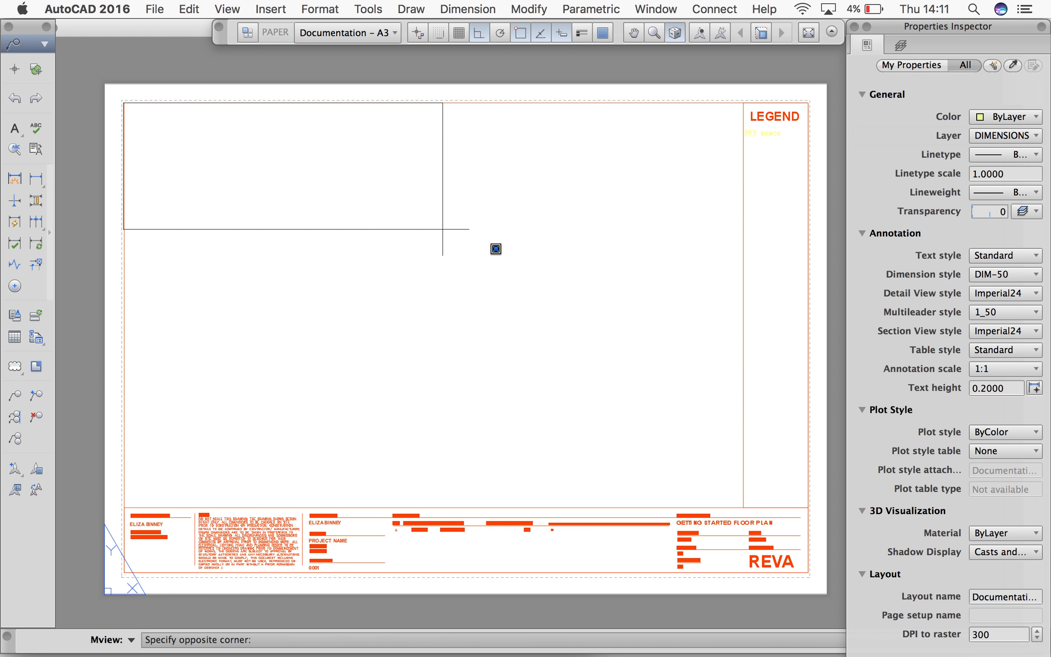
{"action": "left_click", "coordinate": [742, 508]}
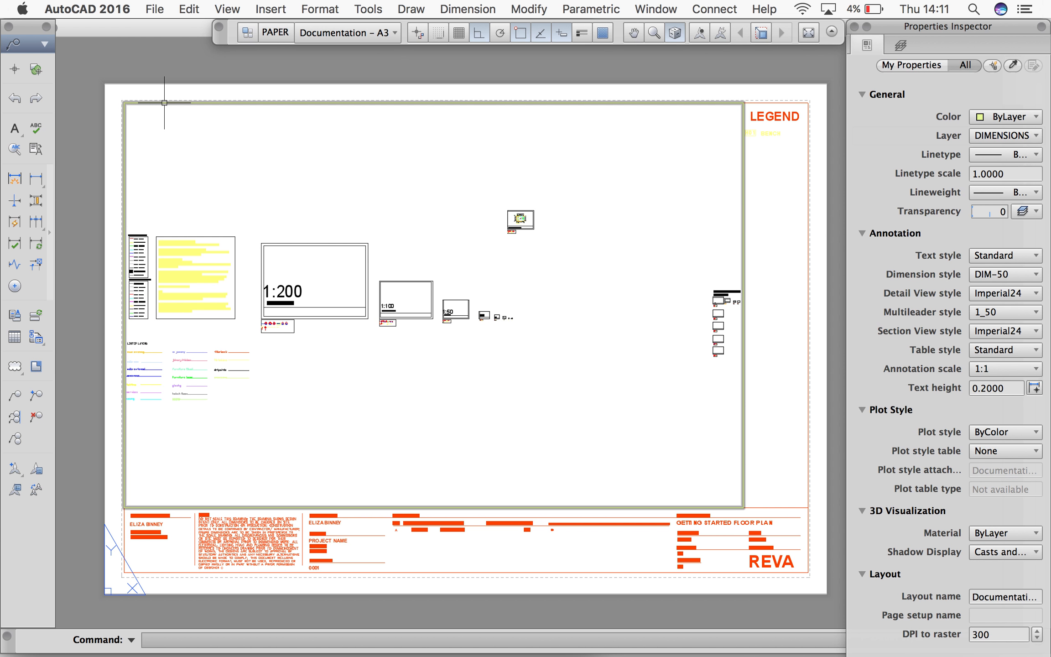
Activate the new viewport and frame the dimensioned floor plan of the Getting Started exercise in it
{"action": "double_click", "coordinate": [428, 197]}
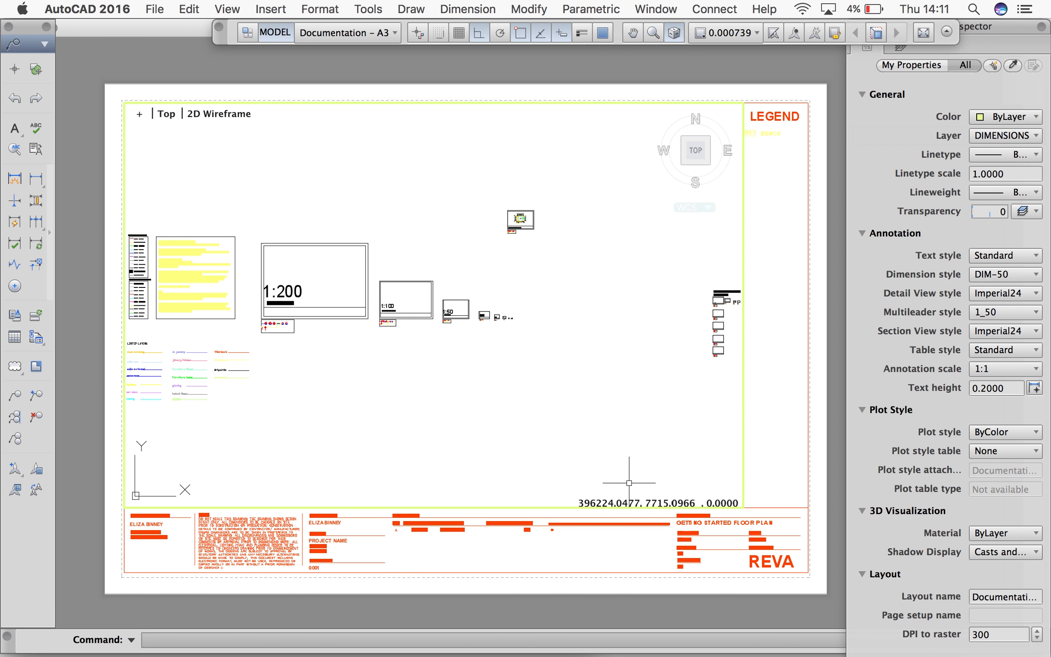
{"action": "scroll", "coordinate": [507, 222], "scroll_direction": "up", "scroll_amount": 2}
{"action": "scroll", "coordinate": [524, 214], "scroll_direction": "up", "scroll_amount": 10}
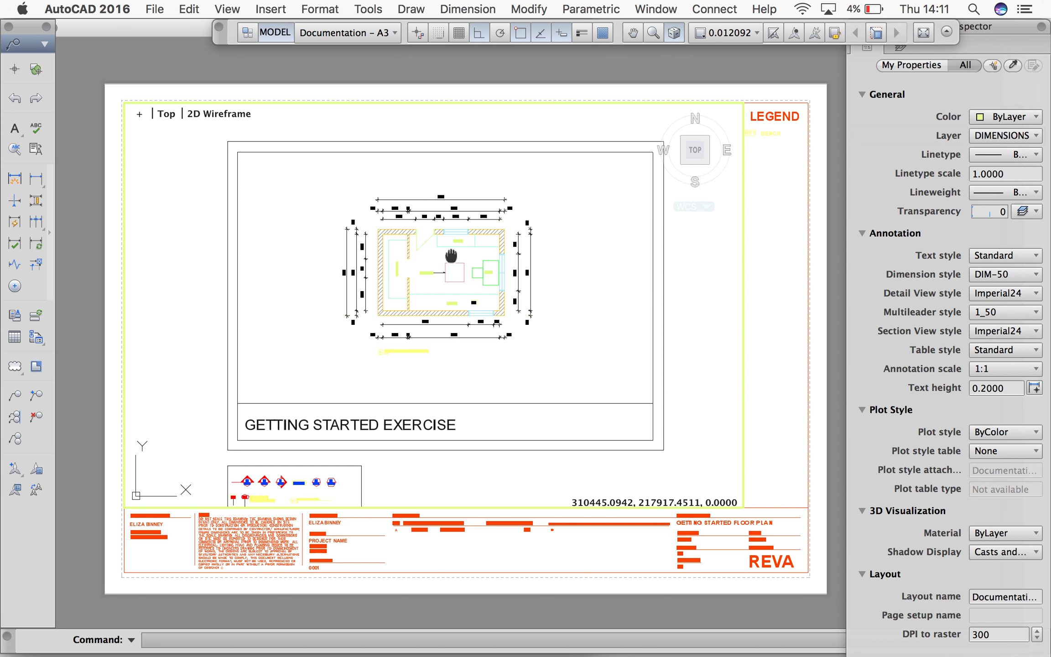
{"action": "scroll", "coordinate": [452, 240], "scroll_direction": "up", "scroll_amount": 4}
{"action": "double_click", "coordinate": [469, 259]}
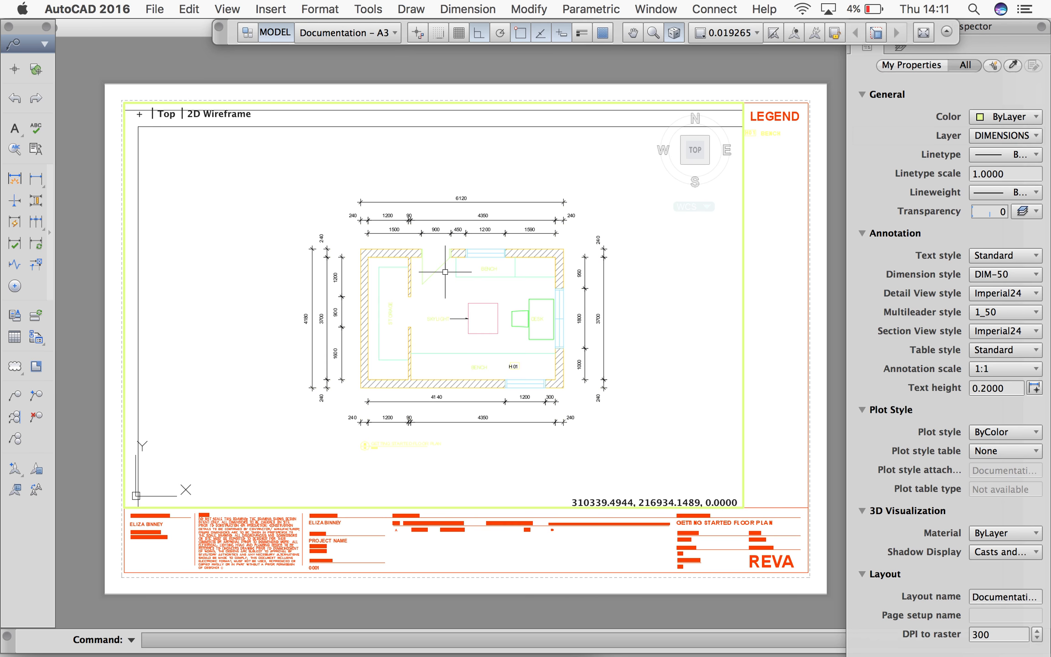
{"action": "key", "text": "Return"}
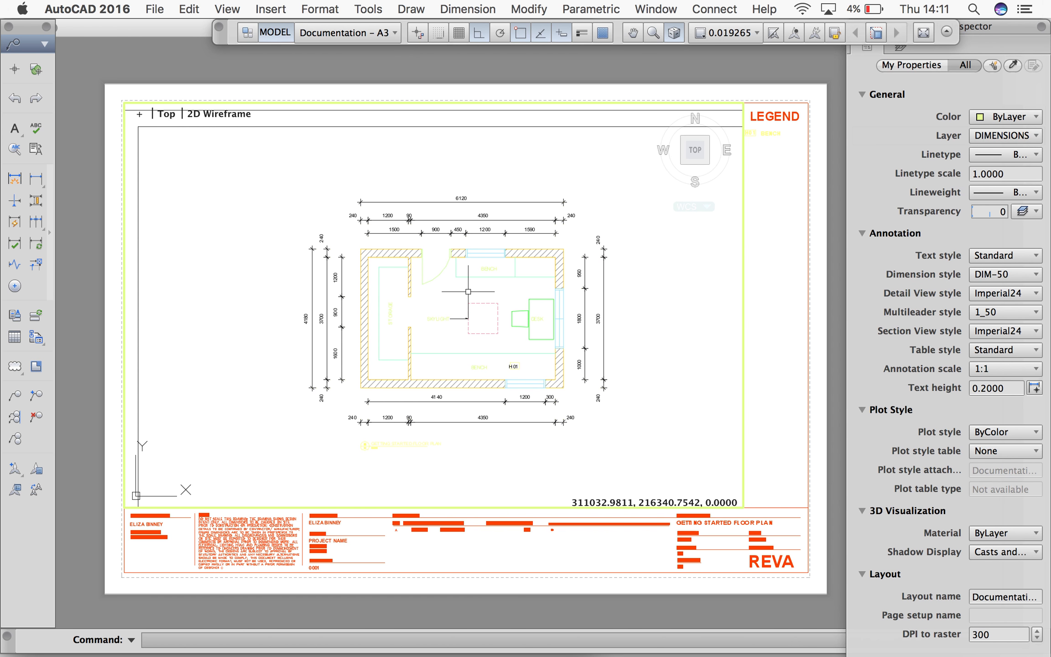
{"action": "scroll", "coordinate": [467, 291], "scroll_direction": "up", "scroll_amount": 2}
{"action": "scroll", "coordinate": [467, 292], "scroll_direction": "down", "scroll_amount": 3}
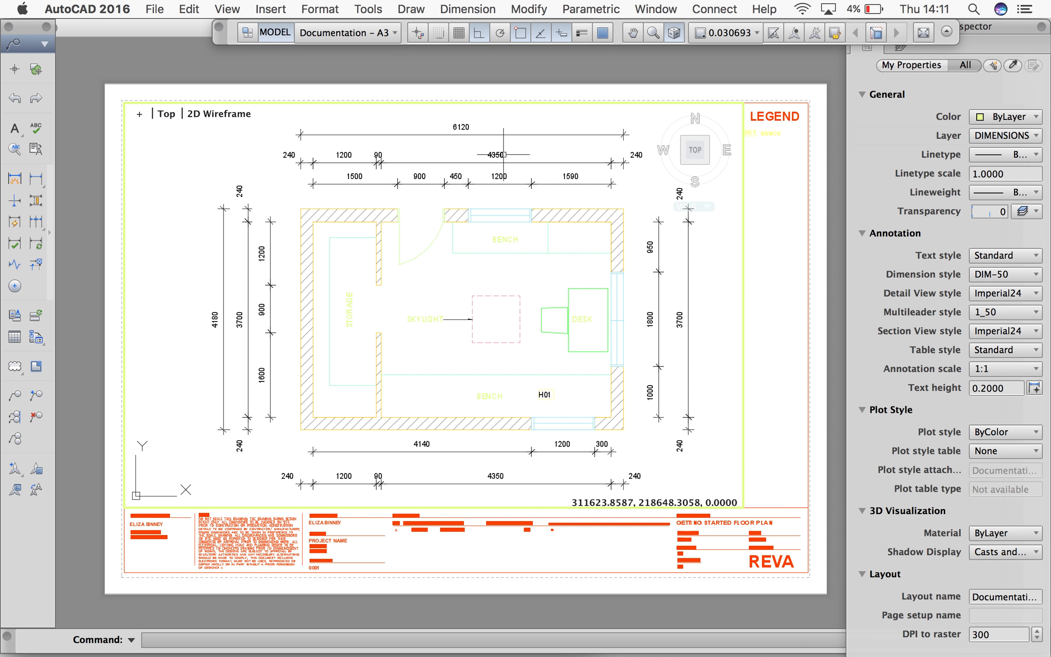
Set the viewport scale to 1:50 with the floor plan centred, and lock the viewport before returning to paper space
{"action": "left_click", "coordinate": [740, 33]}
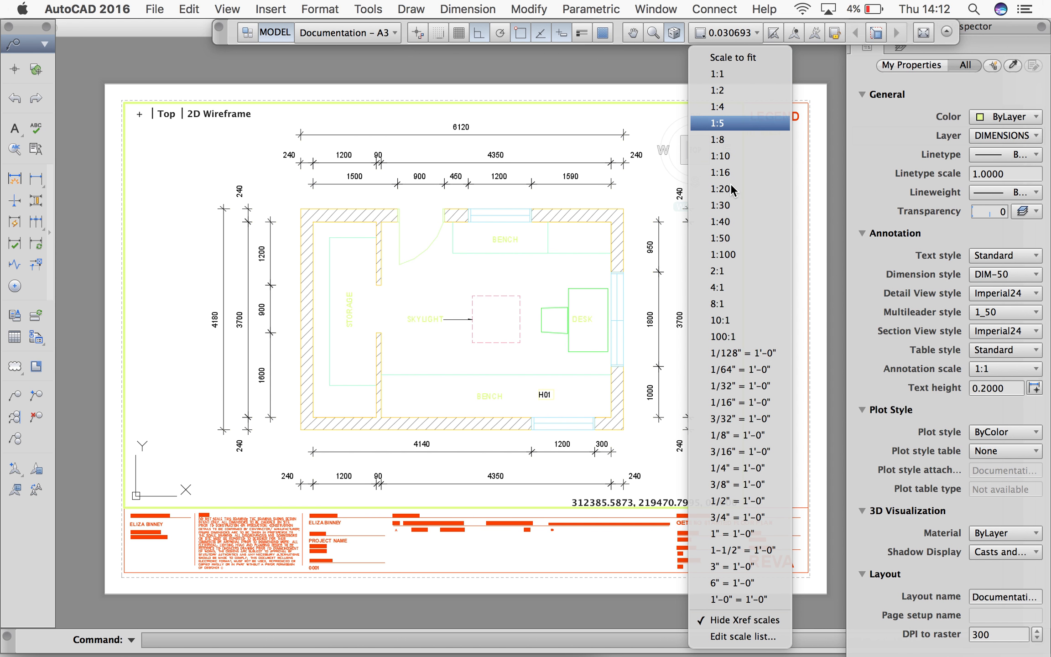
{"action": "left_click", "coordinate": [725, 240]}
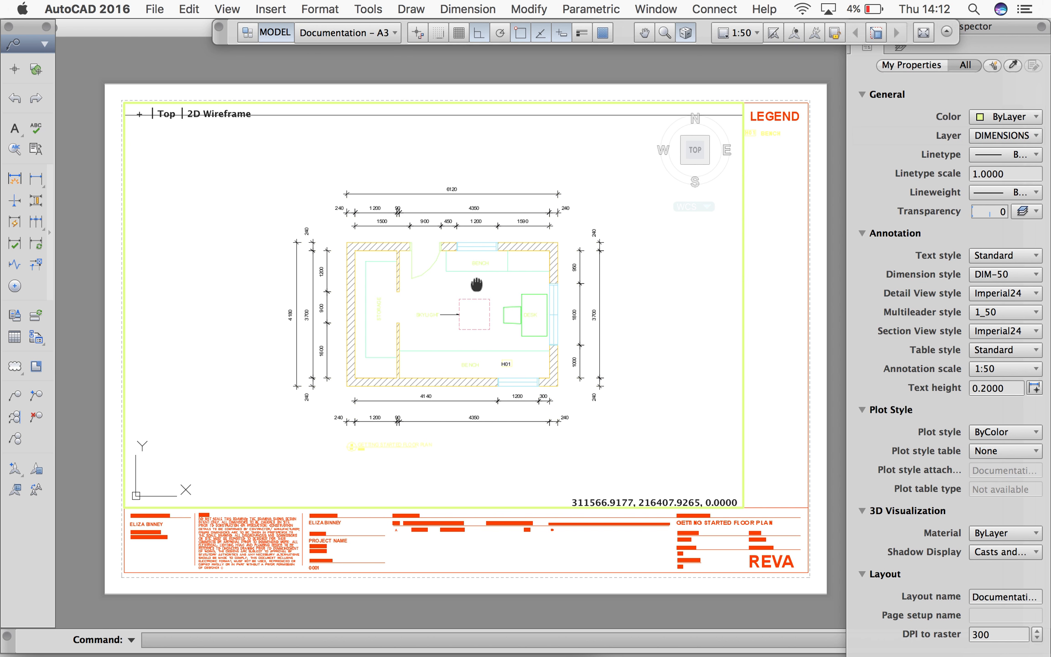
{"action": "mouse_move", "coordinate": [478, 275]}
{"action": "middle_mouse_down"}
{"action": "mouse_move", "coordinate": [478, 228]}
{"action": "mouse_move", "coordinate": [478, 264]}
{"action": "middle_mouse_up"}
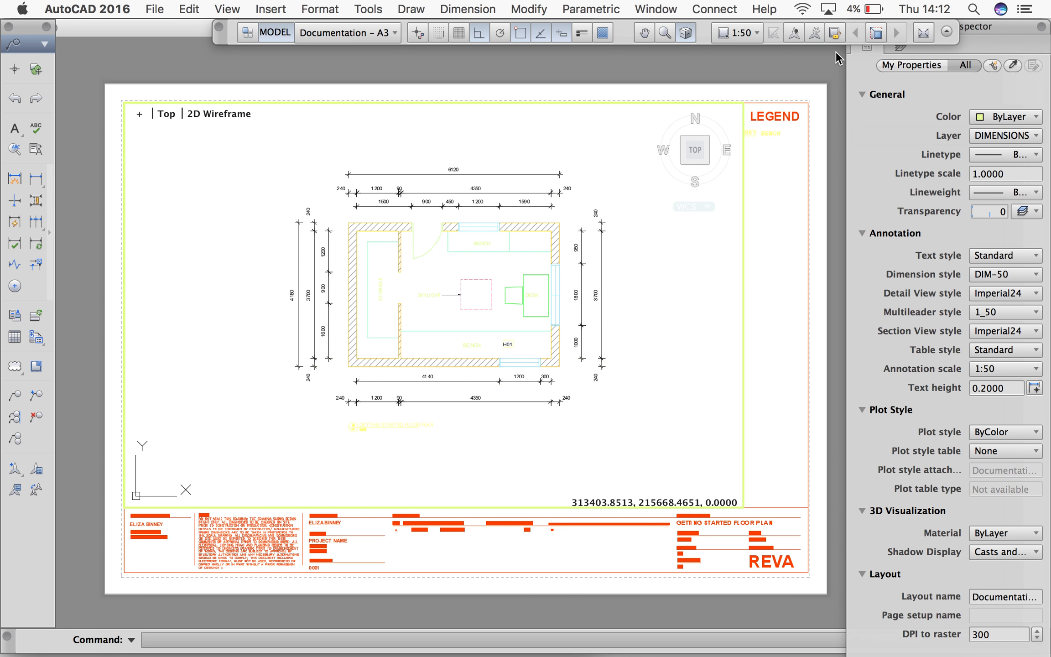
{"action": "left_click", "coordinate": [835, 38]}
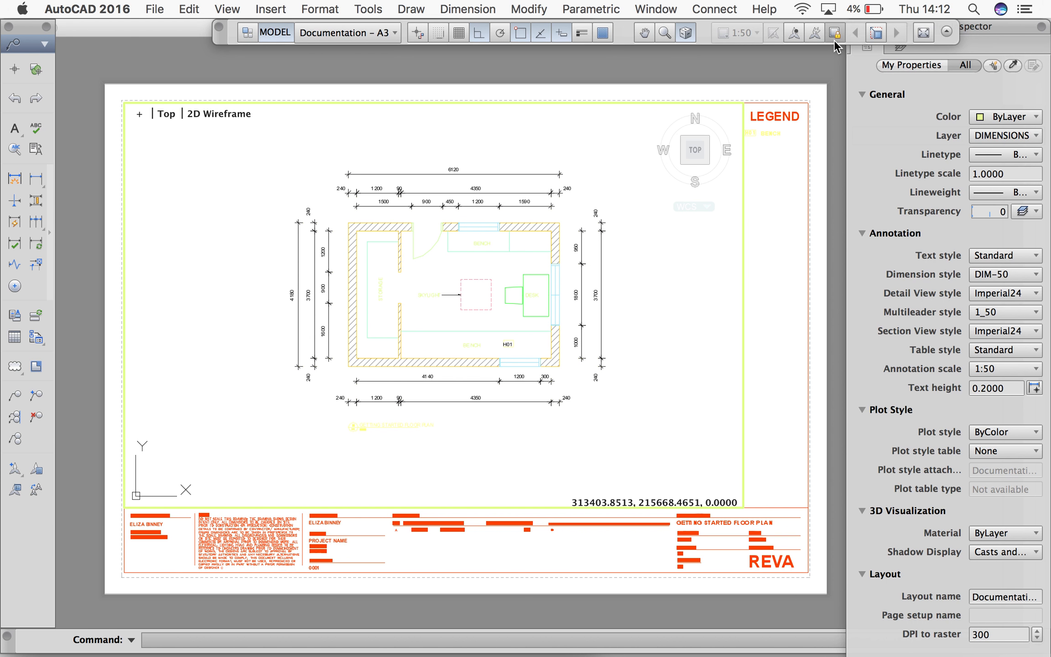
{"action": "double_click", "coordinate": [688, 67]}
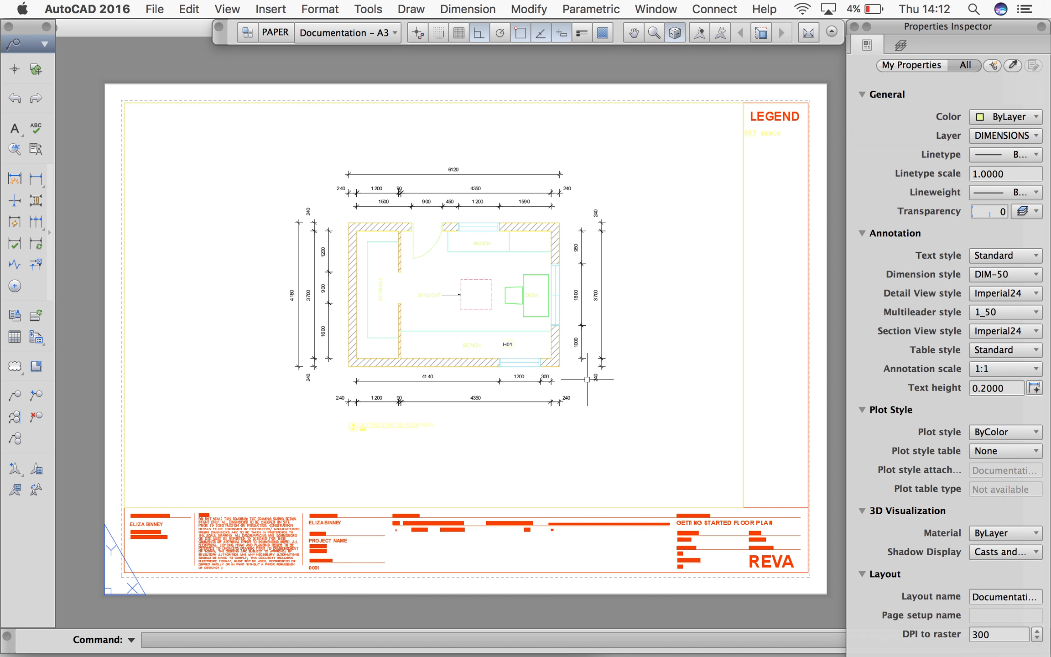
Start printing the layout and set the paper size to A3 in landscape orientation
{"action": "left_click", "coordinate": [155, 9]}
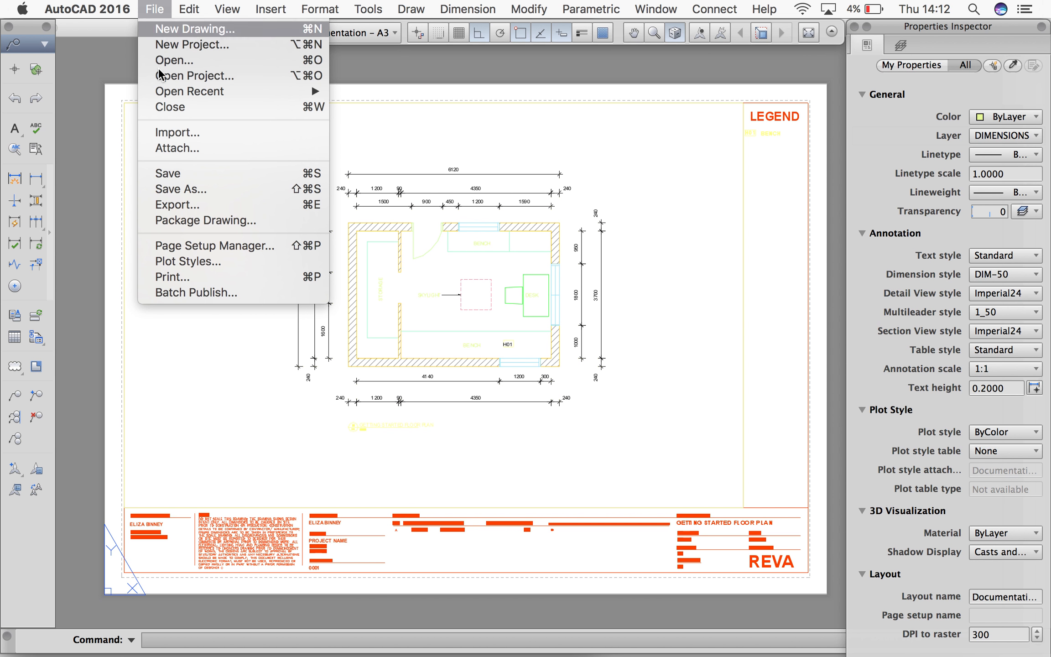
{"action": "left_click", "coordinate": [169, 278]}
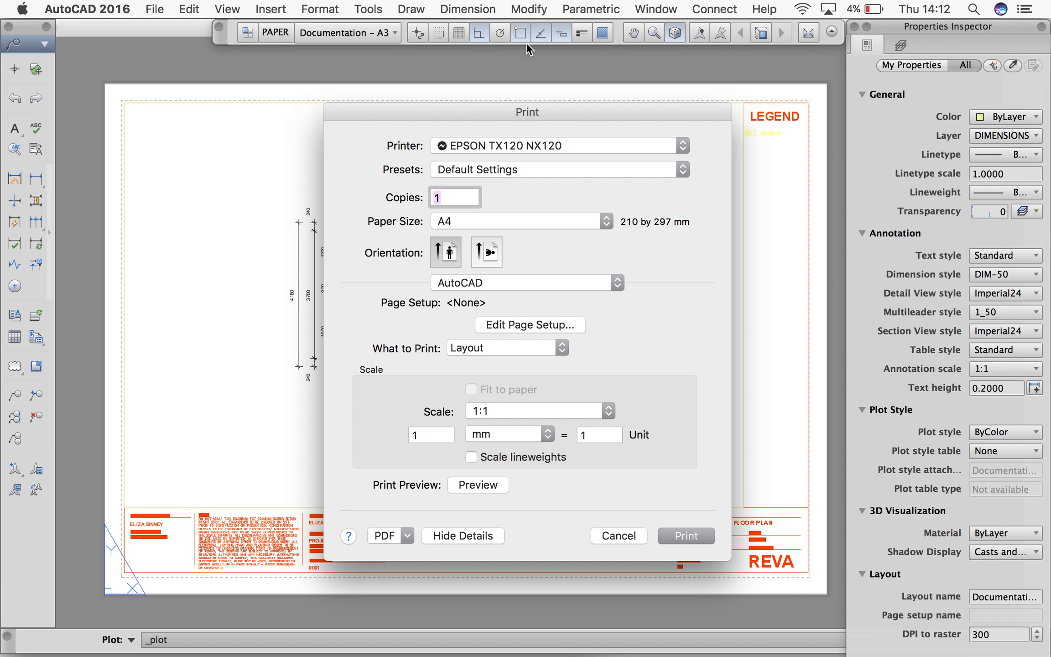
{"action": "left_click_drag", "start_coordinate": [539, 112], "coordinate": [531, 75]}
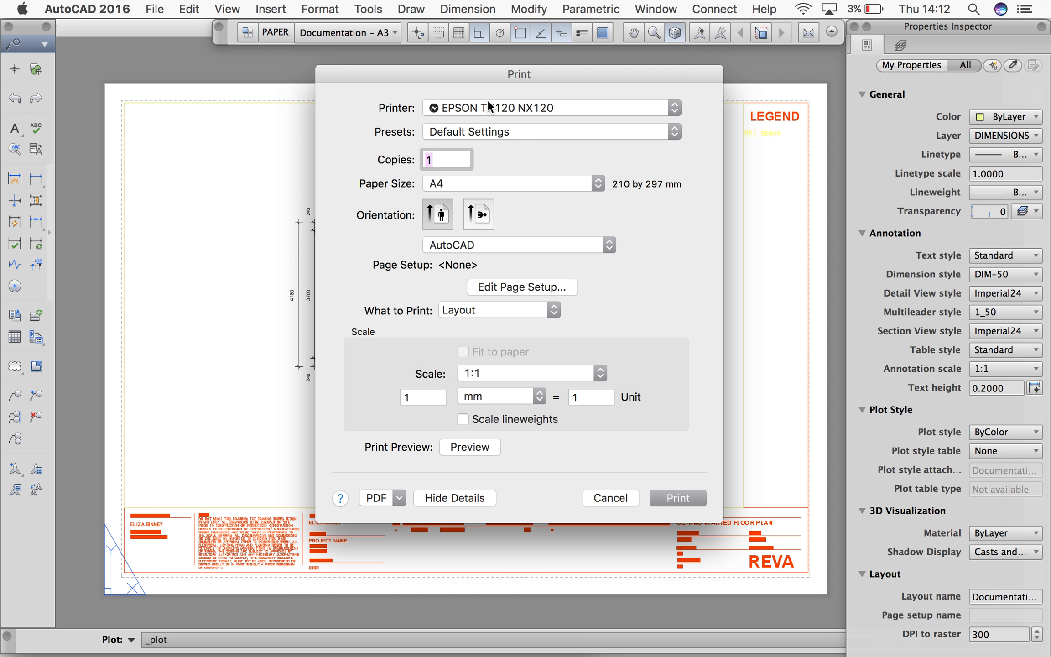
{"action": "left_click", "coordinate": [469, 182]}
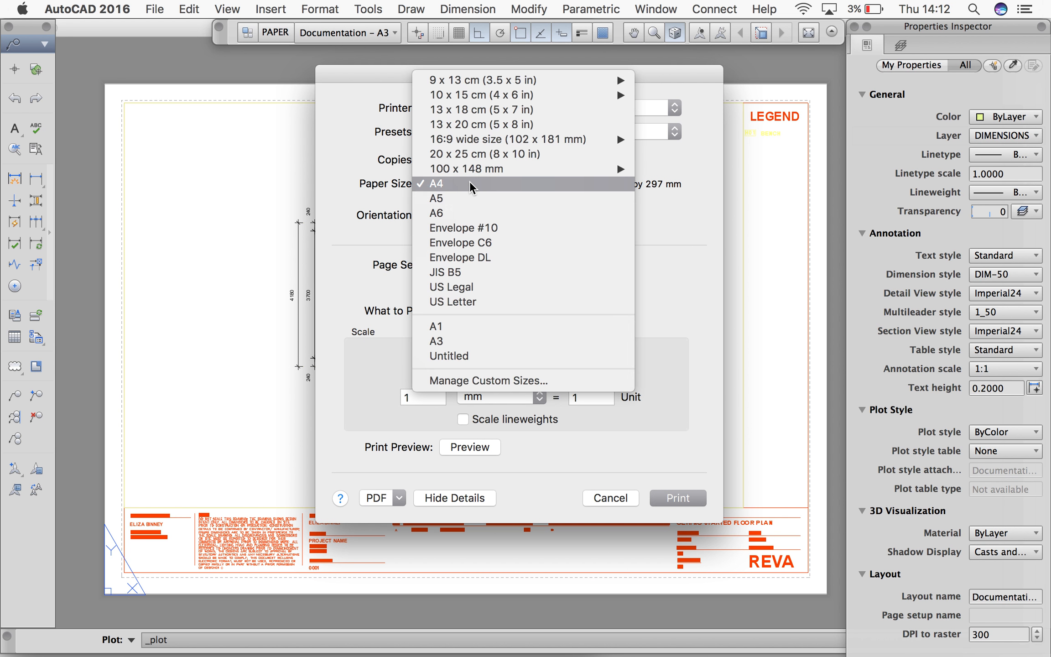
{"action": "left_click", "coordinate": [470, 340]}
{"action": "left_click", "coordinate": [474, 213]}
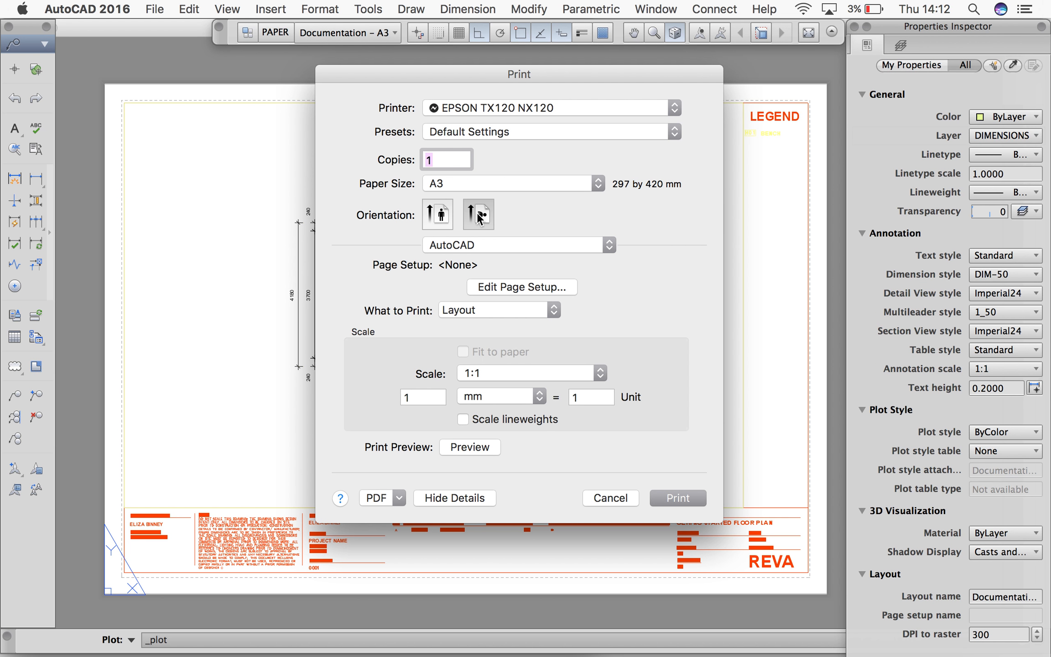
Edit the print's page setup to use the CADCLIPSPLOT STYLE.ctb plot style table
{"action": "left_click", "coordinate": [491, 288]}
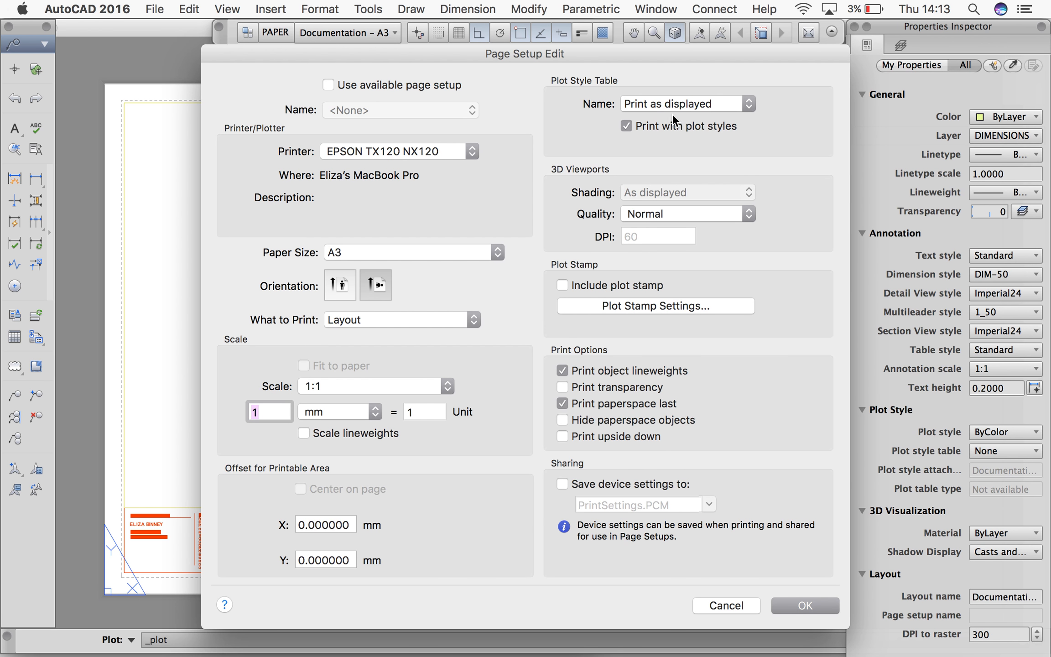
{"action": "left_click", "coordinate": [670, 109]}
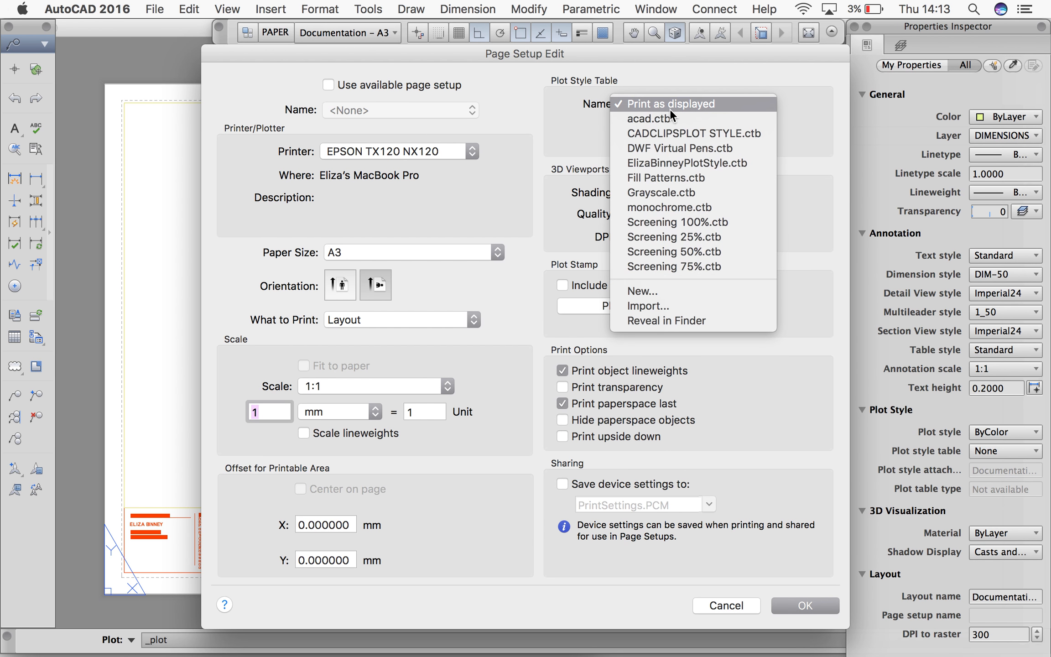
{"action": "left_click", "coordinate": [651, 133]}
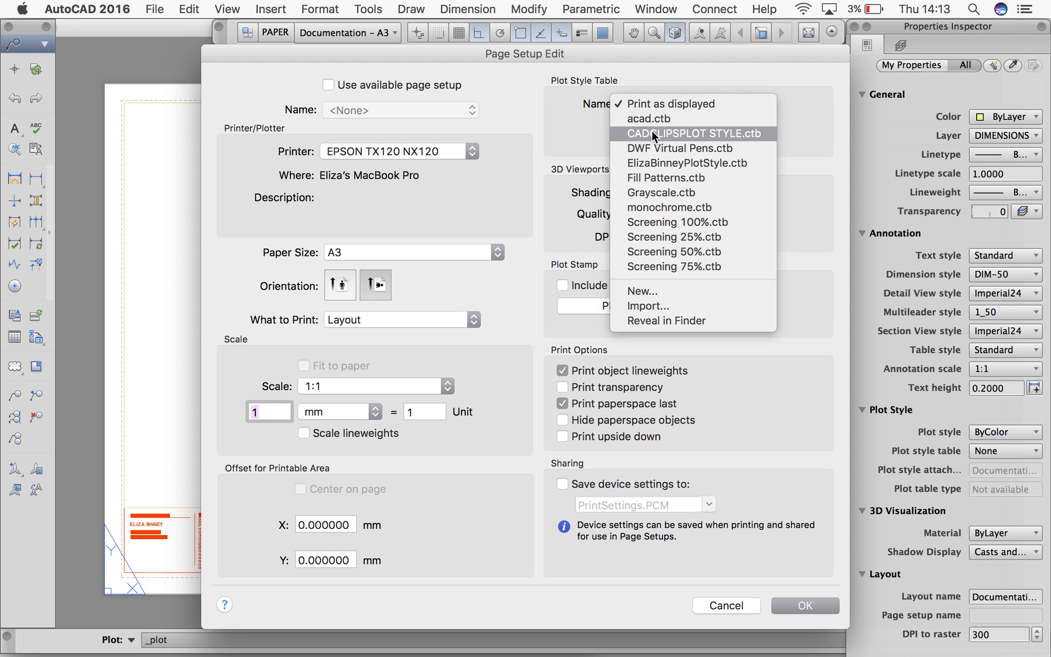
{"action": "left_click", "coordinate": [651, 133]}
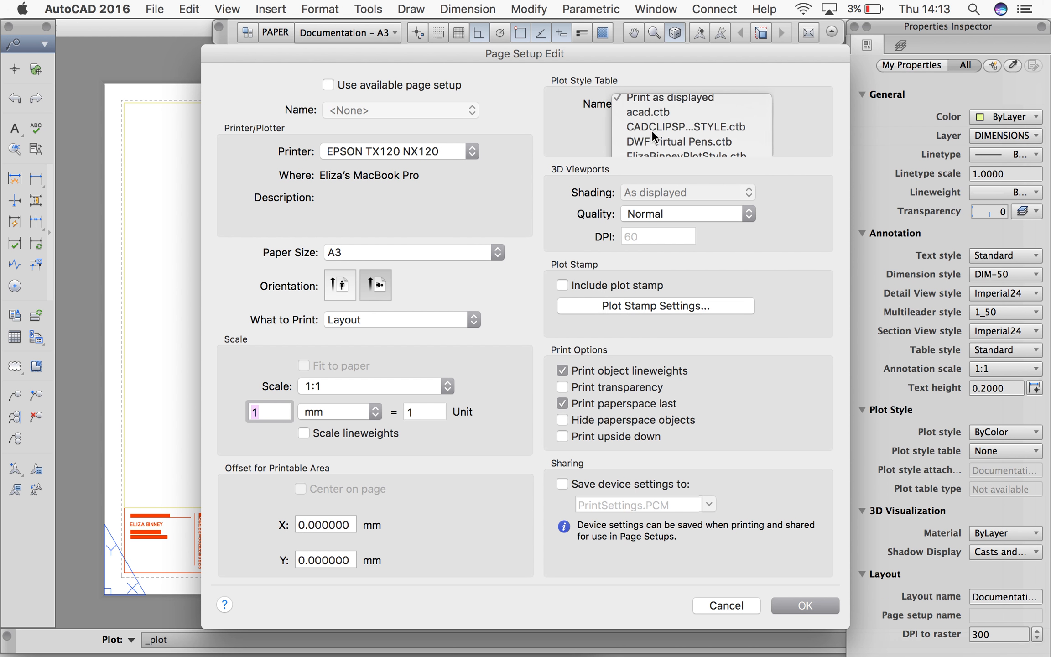
{"action": "left_click", "coordinate": [791, 602]}
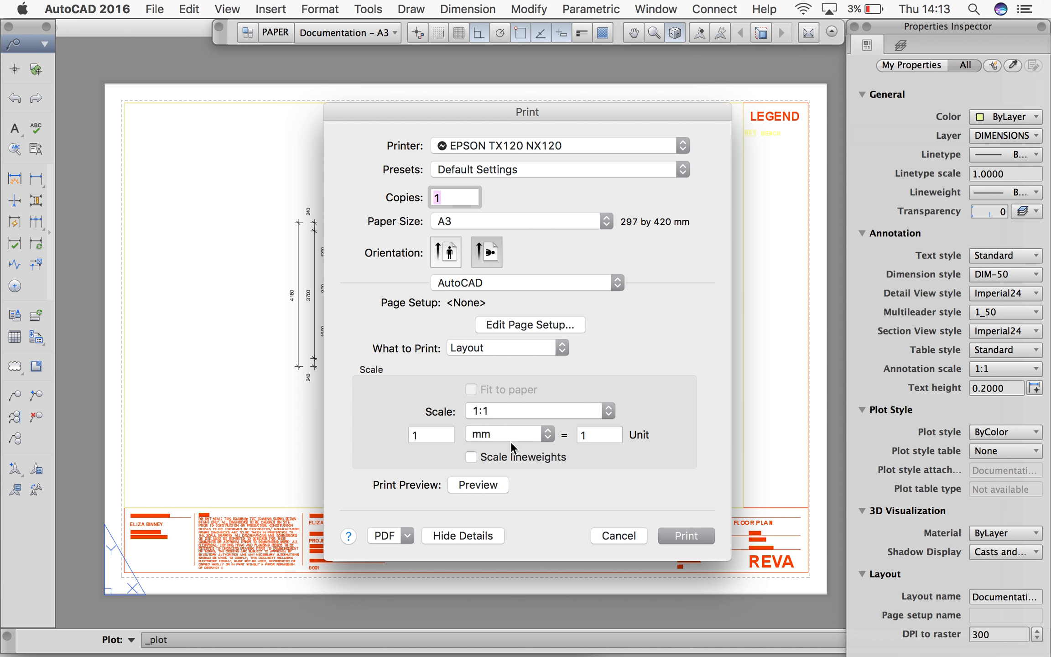
Preview the A3 print as a PDF in Acrobat, then return to AutoCAD and leave the print setup without printing
{"action": "left_click", "coordinate": [485, 483]}
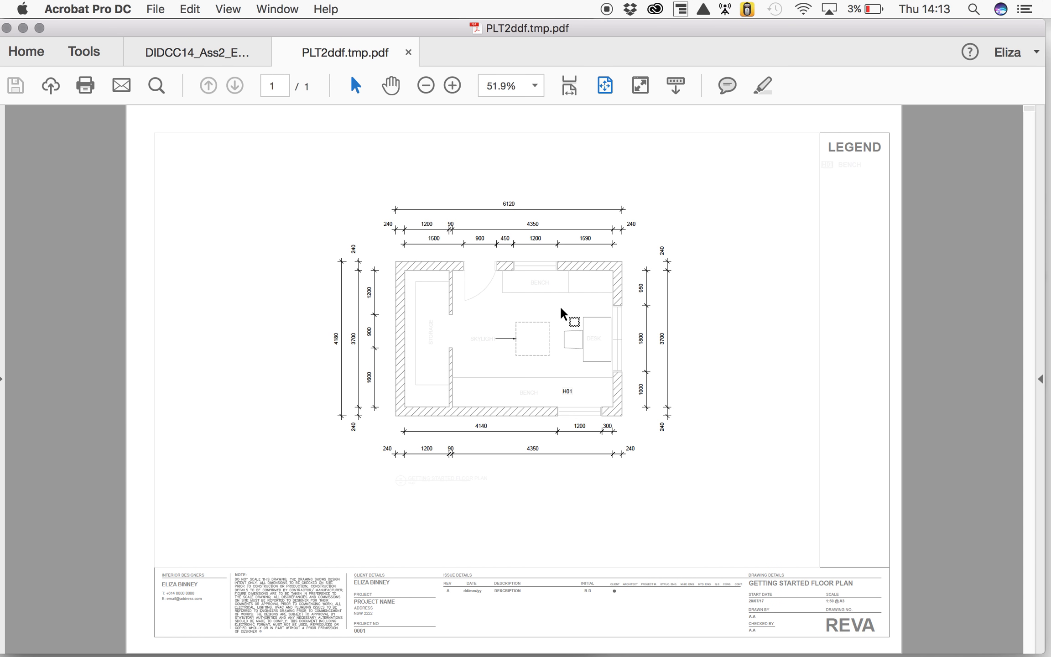
{"action": "left_click", "coordinate": [412, 53]}
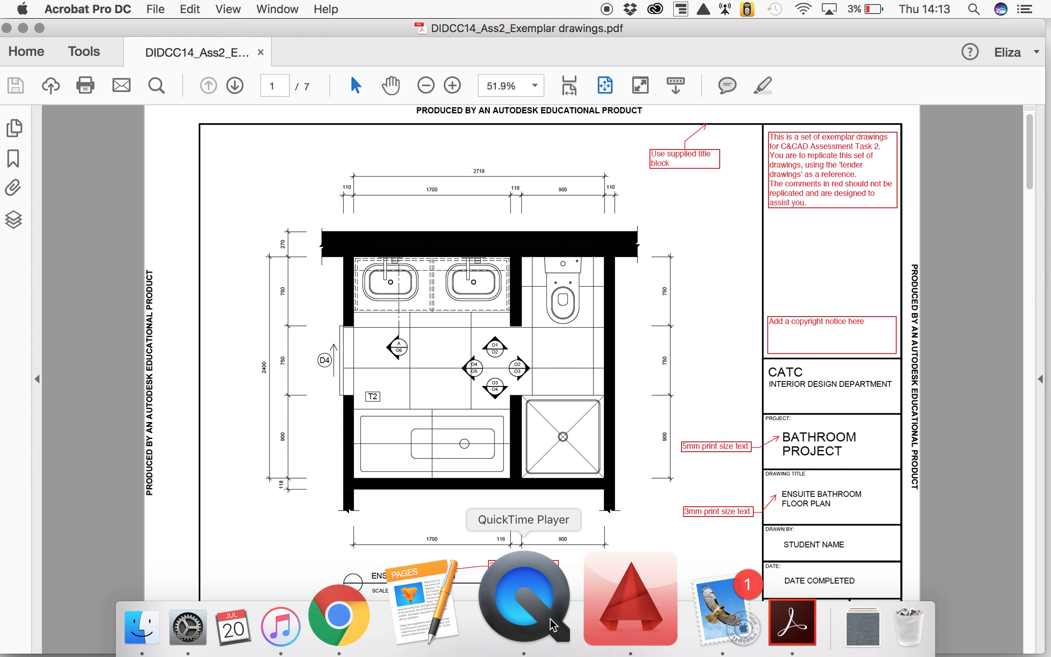
{"action": "left_click", "coordinate": [575, 622]}
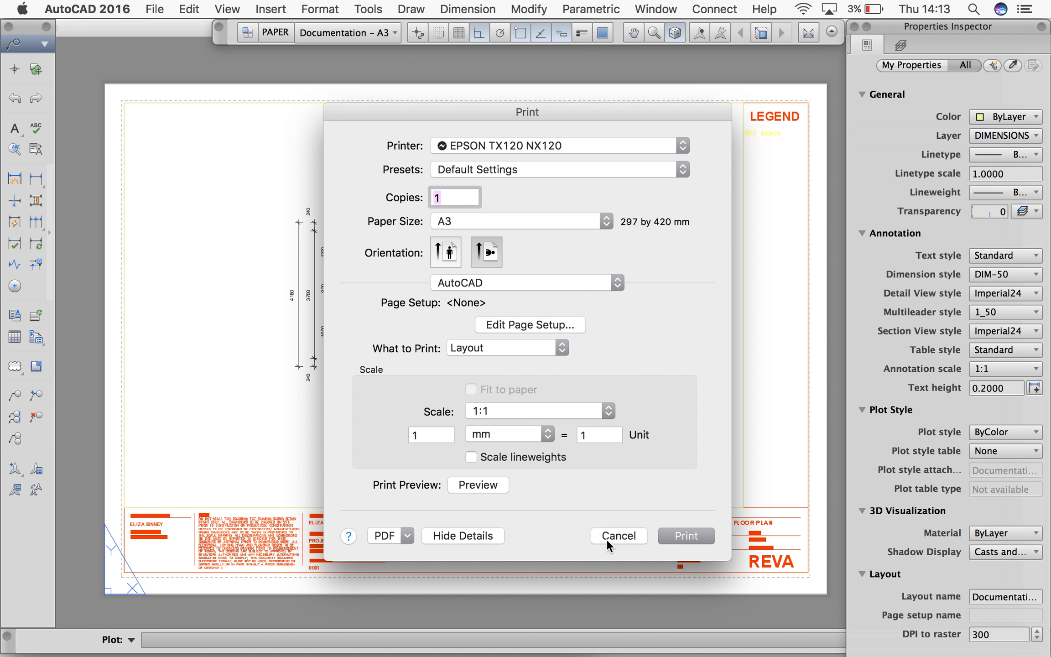
{"action": "left_click", "coordinate": [618, 535]}
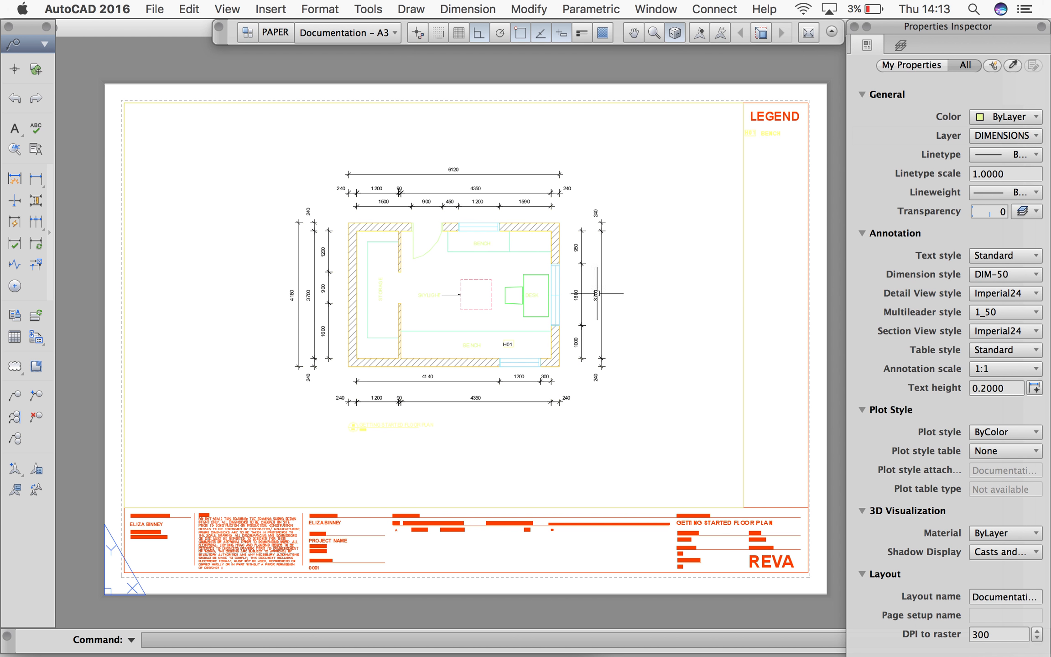
{"action": "left_click", "coordinate": [319, 9]}
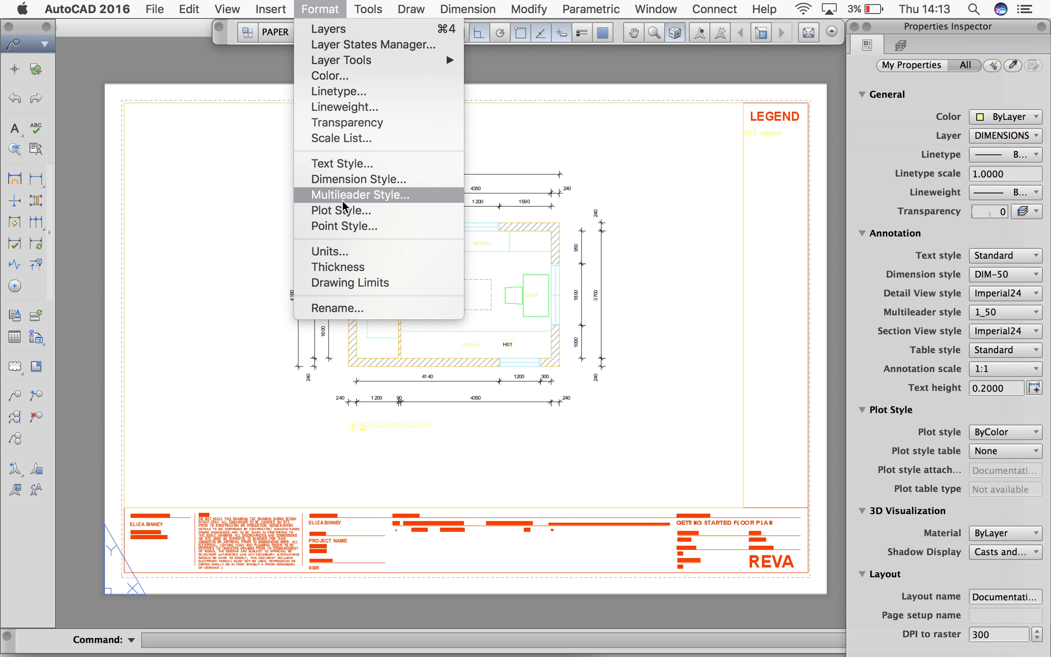
{"action": "left_click", "coordinate": [211, 66]}
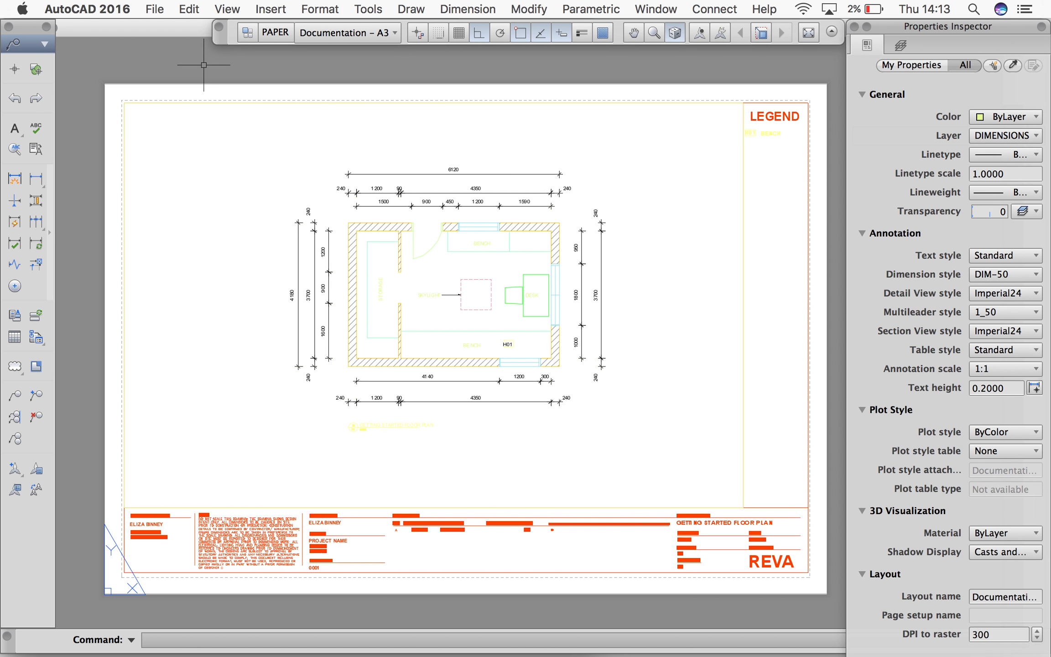
Move the floor plan viewport frame onto the TITLEBLOCK layer and deselect it
{"action": "left_click", "coordinate": [196, 104]}
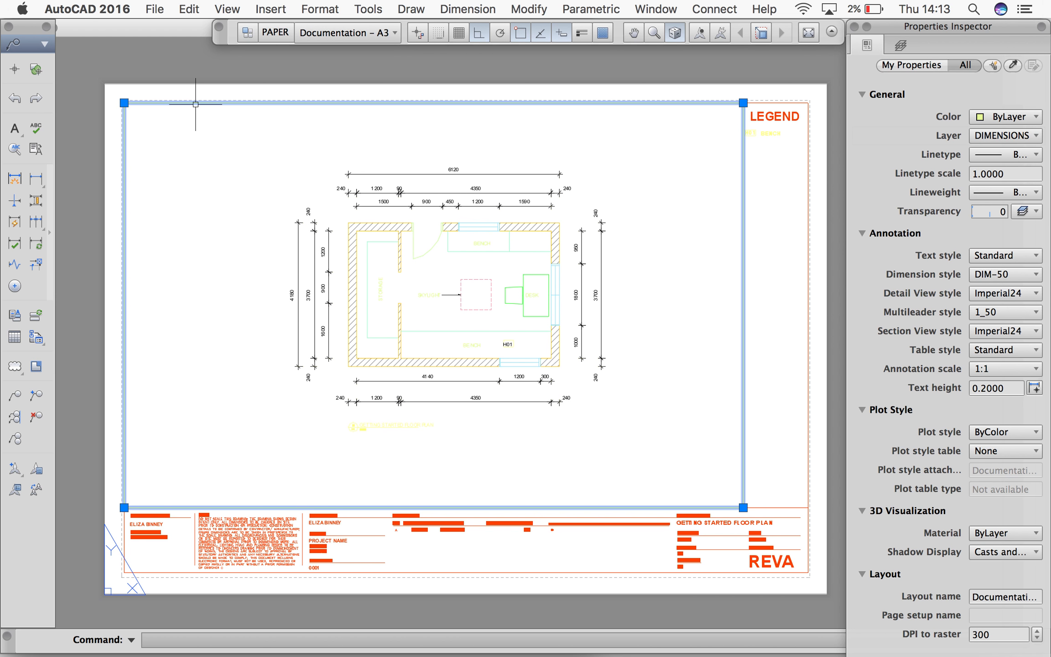
{"action": "left_click", "coordinate": [1032, 137]}
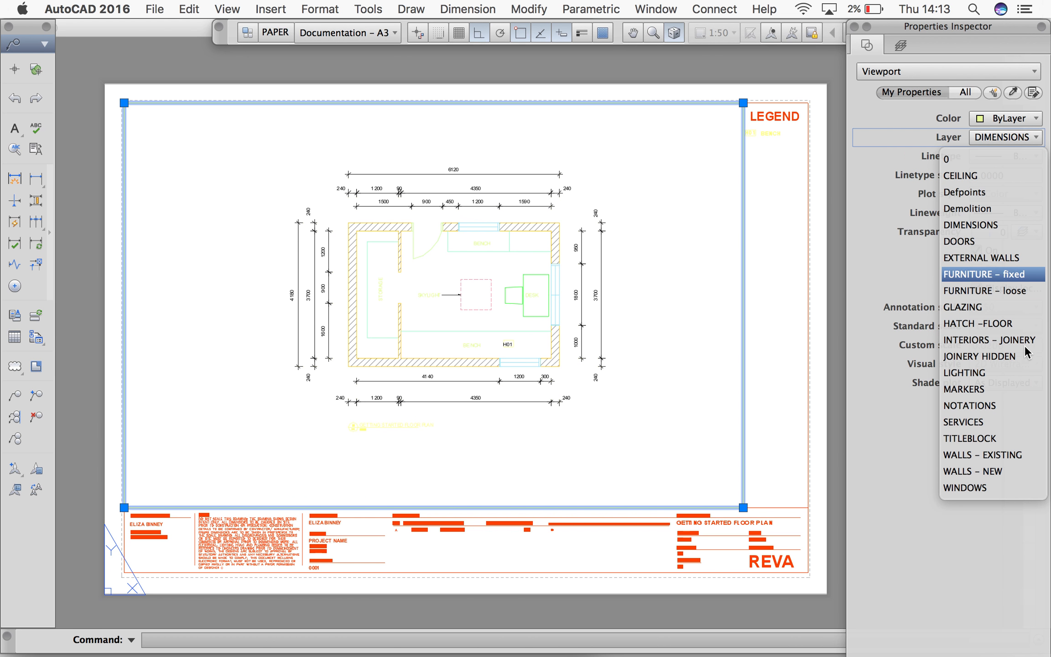
{"action": "left_click", "coordinate": [998, 437]}
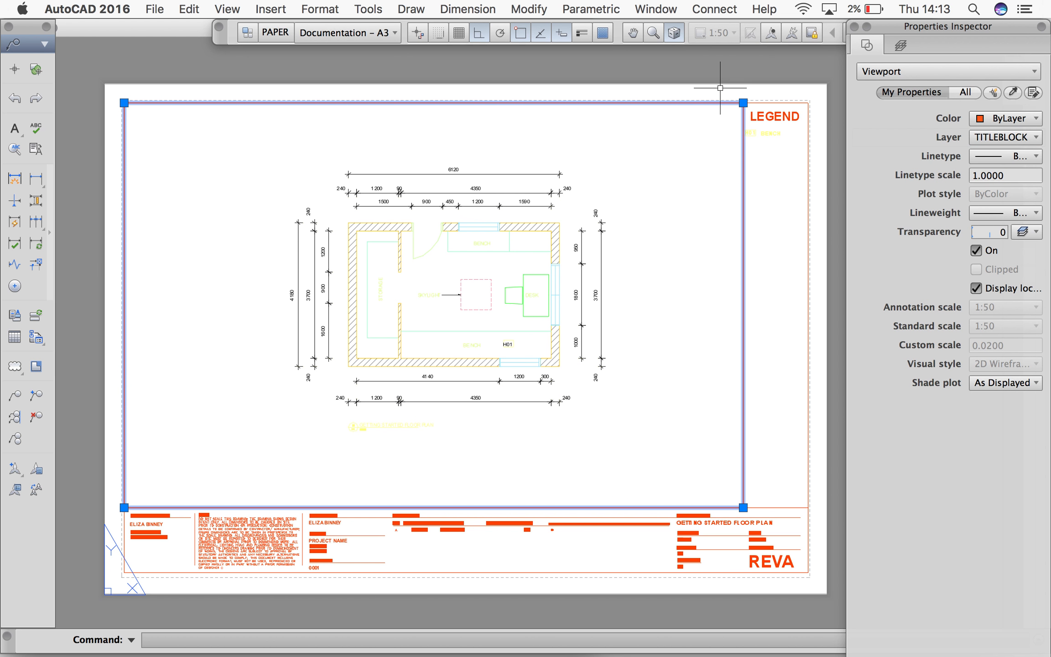
{"action": "key", "text": "Escape"}
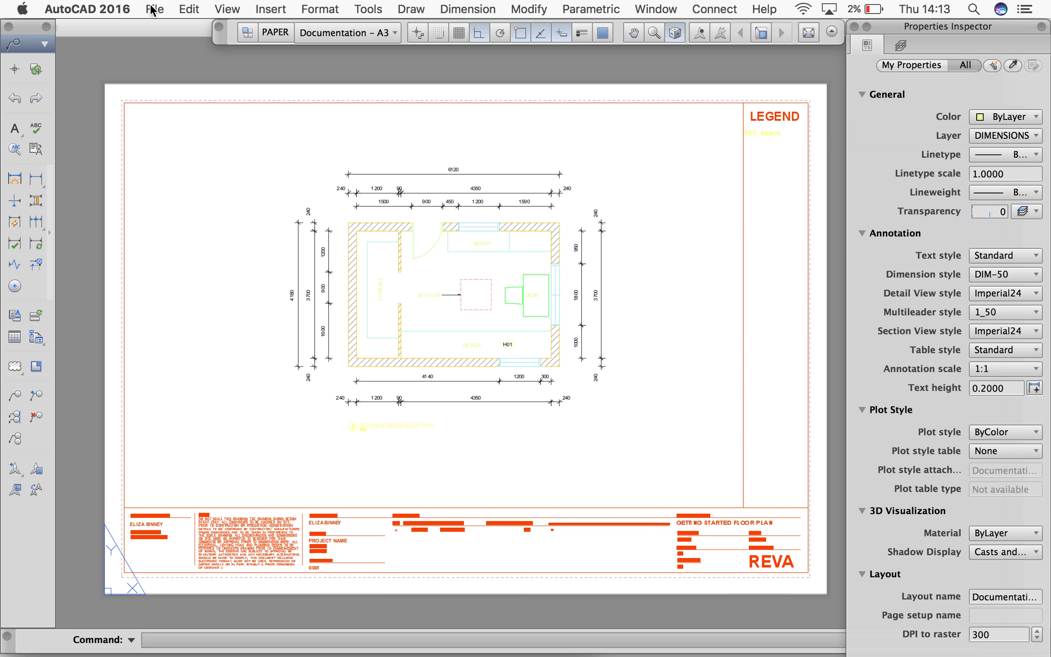
Start printing the layout again with A3 paper in landscape orientation
{"action": "left_click", "coordinate": [154, 9]}
{"action": "left_click", "coordinate": [178, 276]}
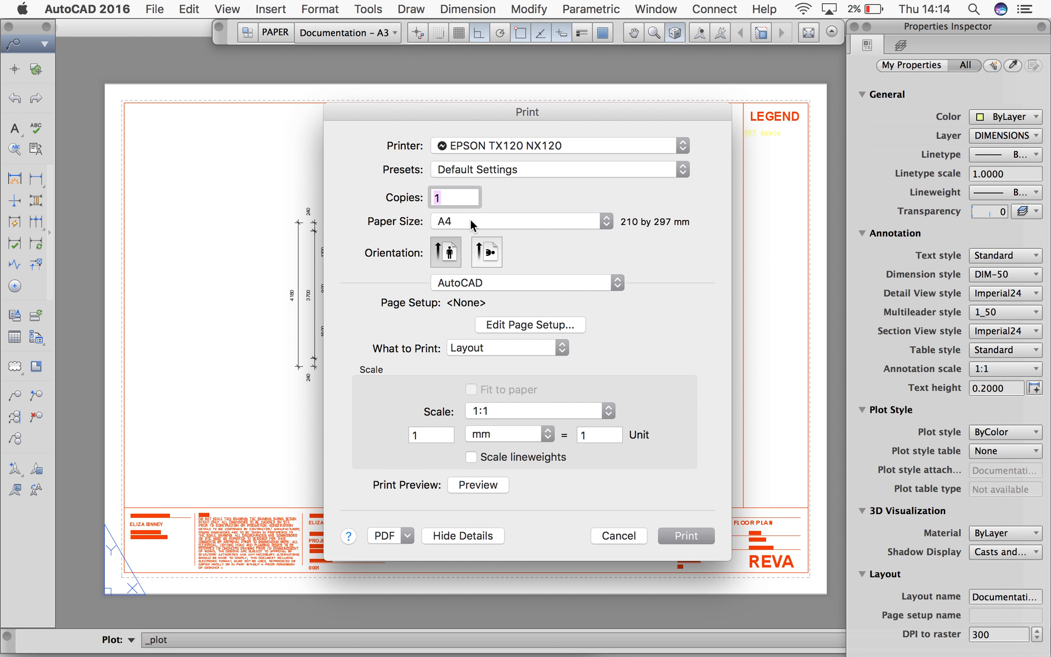
{"action": "left_click", "coordinate": [470, 221]}
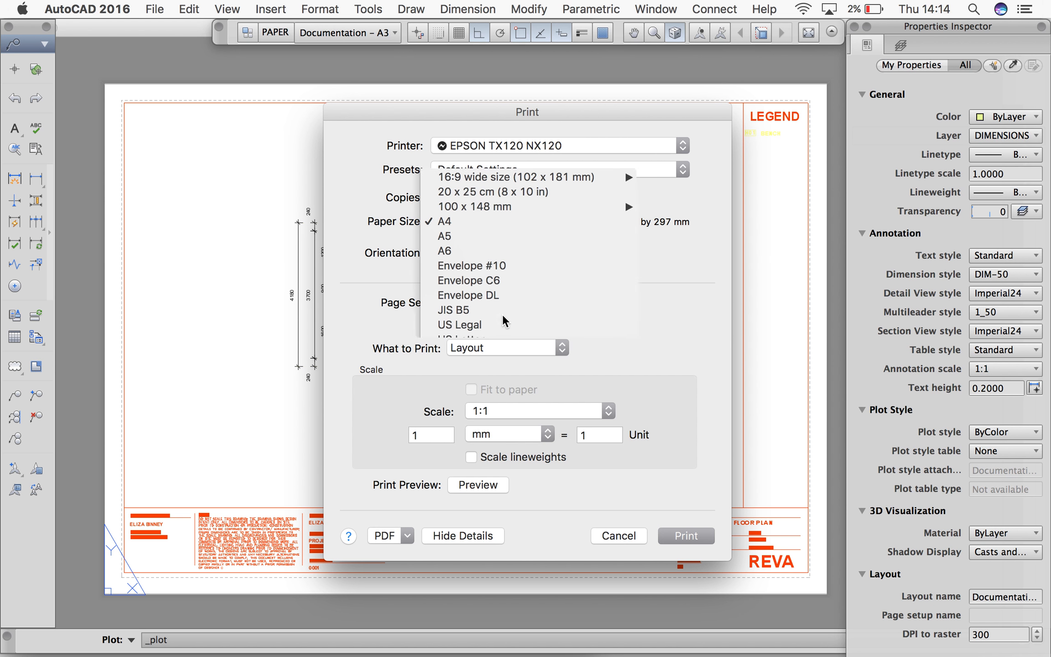
{"action": "left_click", "coordinate": [487, 248]}
Assign the CADCLIPSPLOT STYLE.ctb plot style table in the print's page setup
{"action": "left_click", "coordinate": [512, 328]}
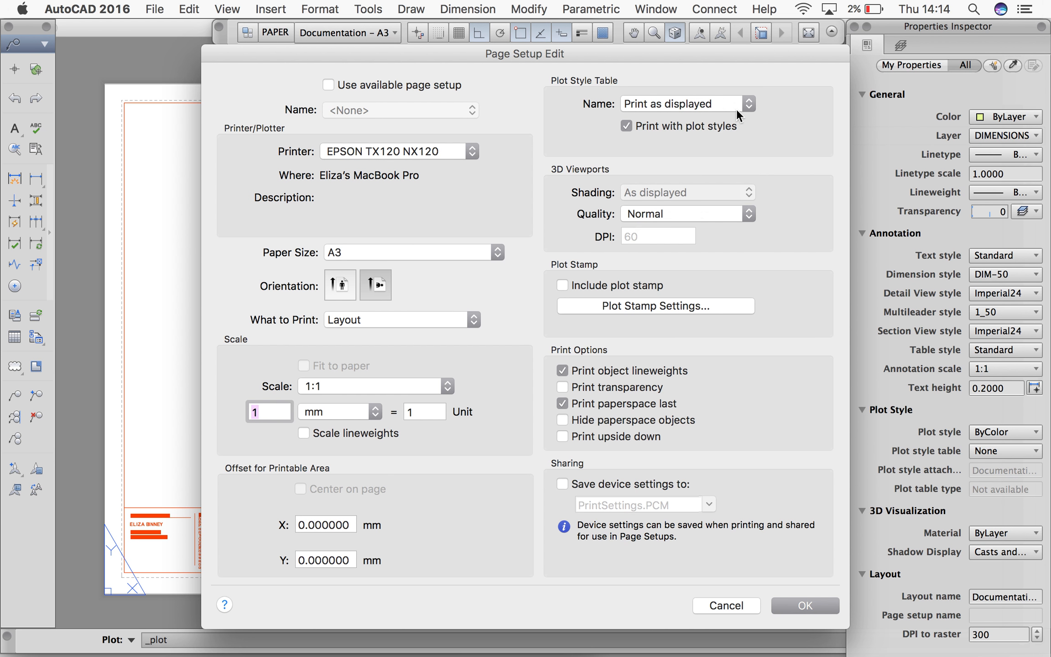
{"action": "left_click", "coordinate": [737, 109]}
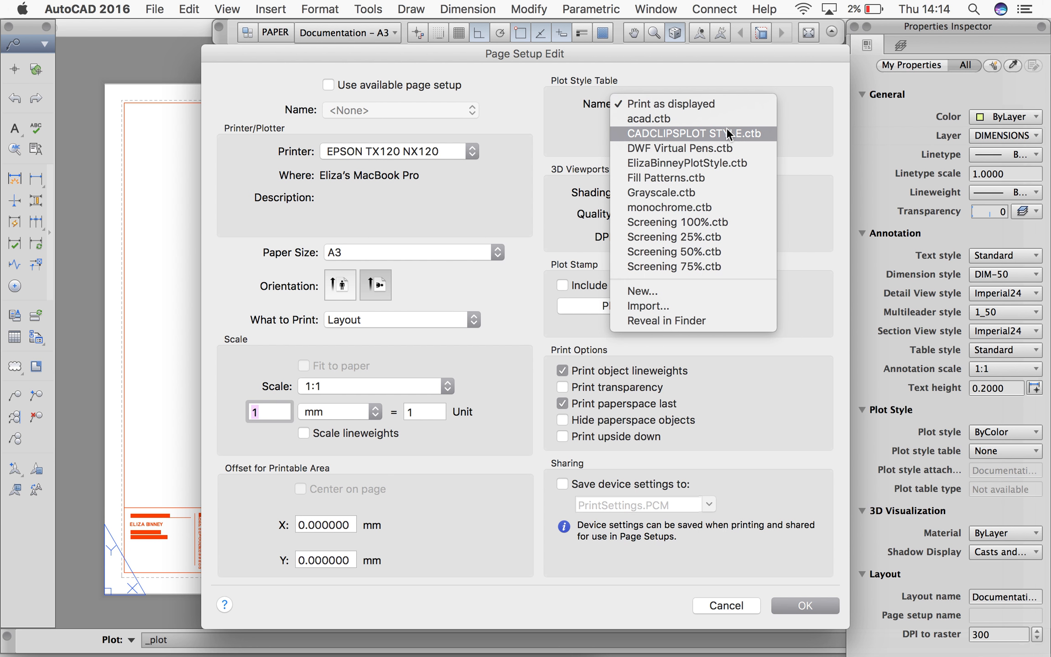
{"action": "left_click", "coordinate": [725, 131]}
{"action": "left_click", "coordinate": [790, 607]}
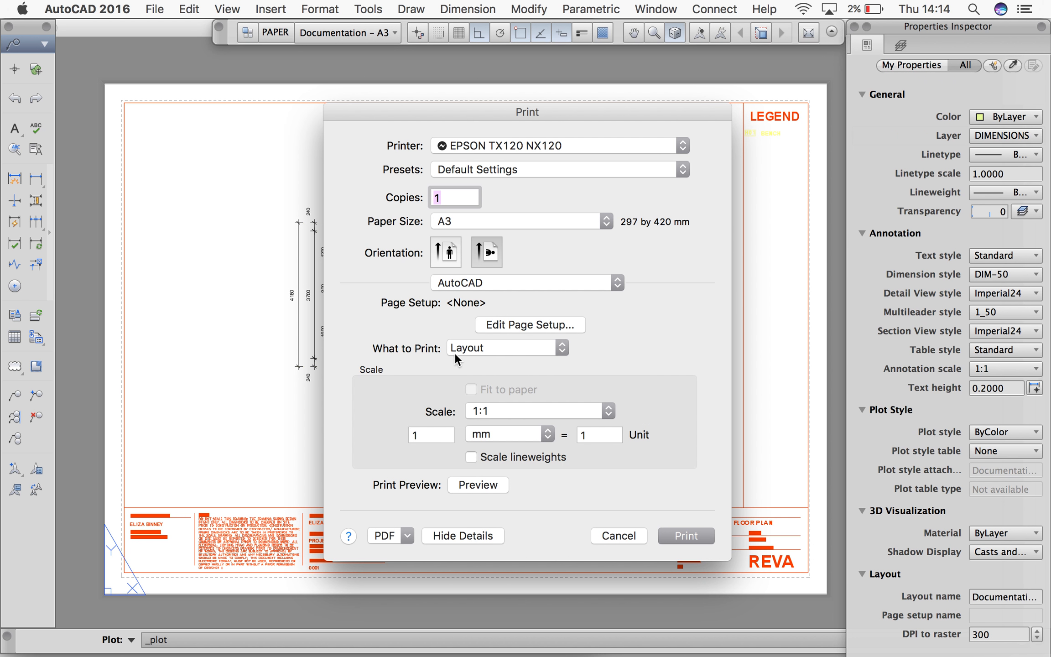
Preview the print as a PDF in Acrobat and save it as GETTING STARTED FLOOR PLAN in the Documents folder
{"action": "left_click", "coordinate": [481, 483]}
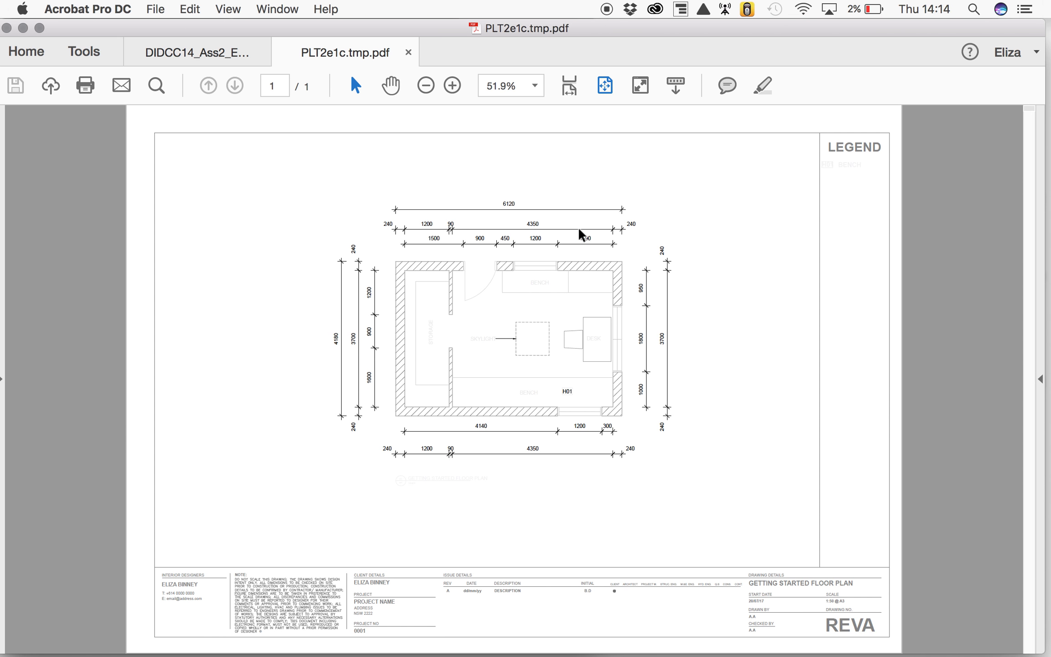
{"action": "left_click", "coordinate": [150, 9]}
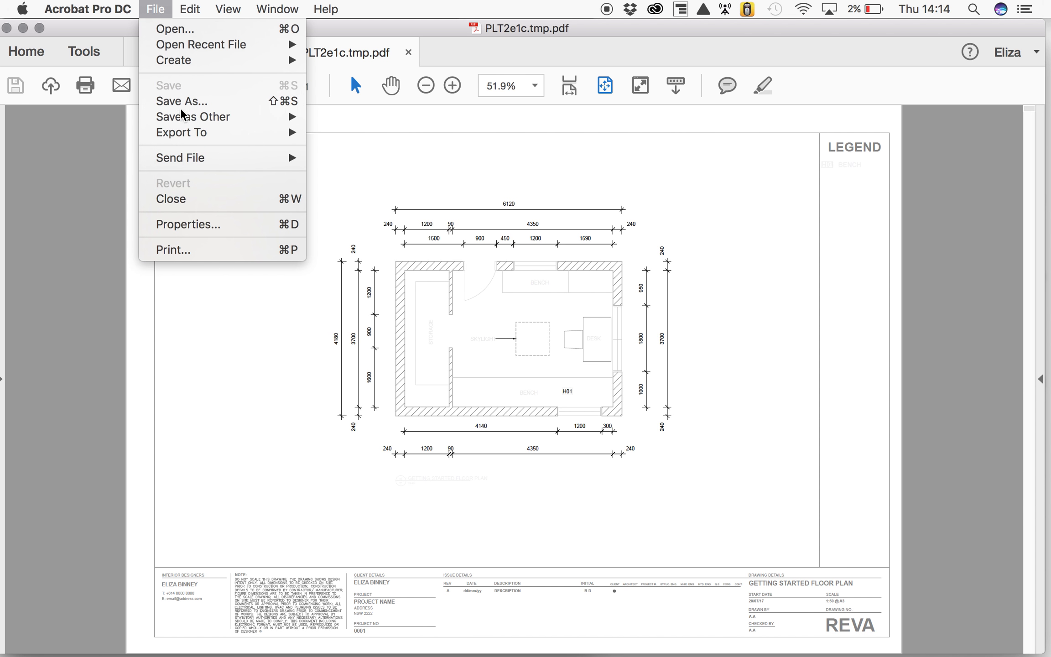
{"action": "left_click", "coordinate": [182, 101]}
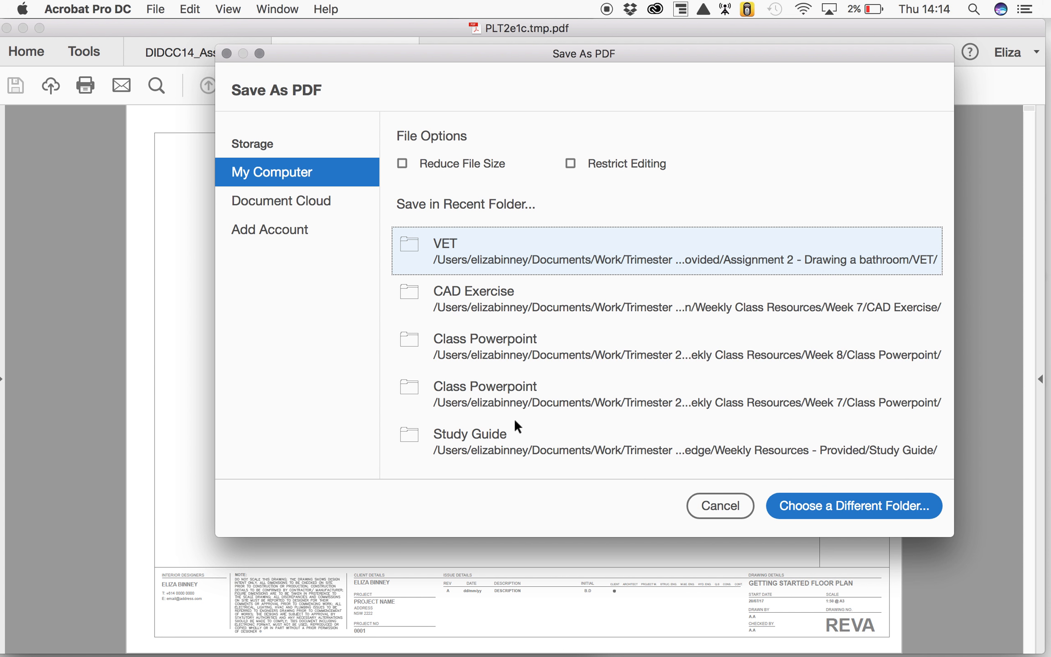
{"action": "left_click", "coordinate": [854, 507]}
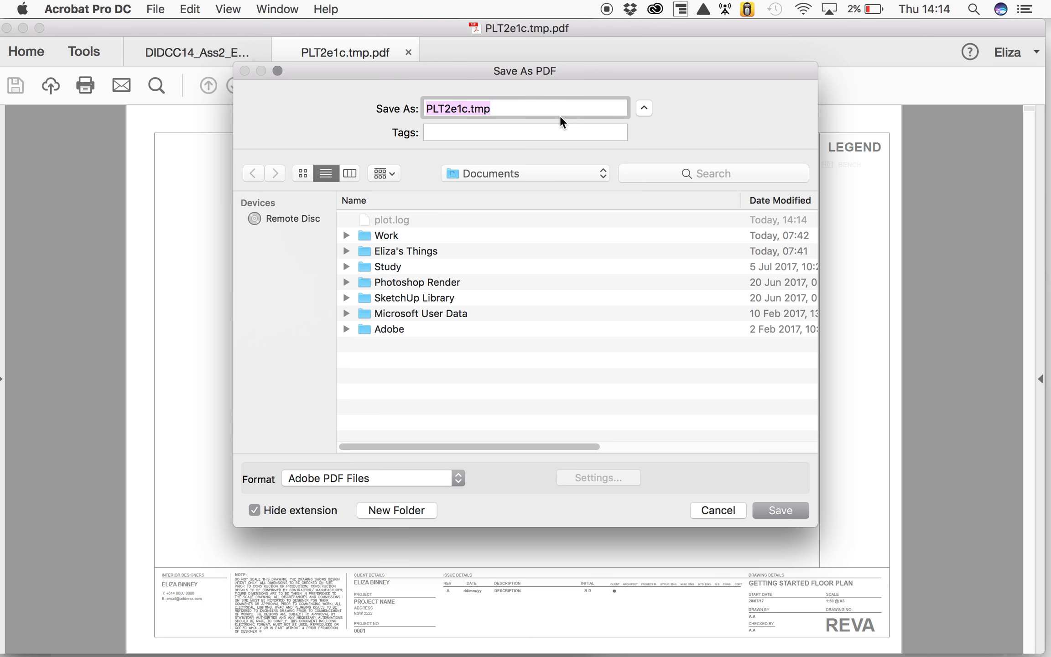
{"action": "type", "text": "GETTING"}
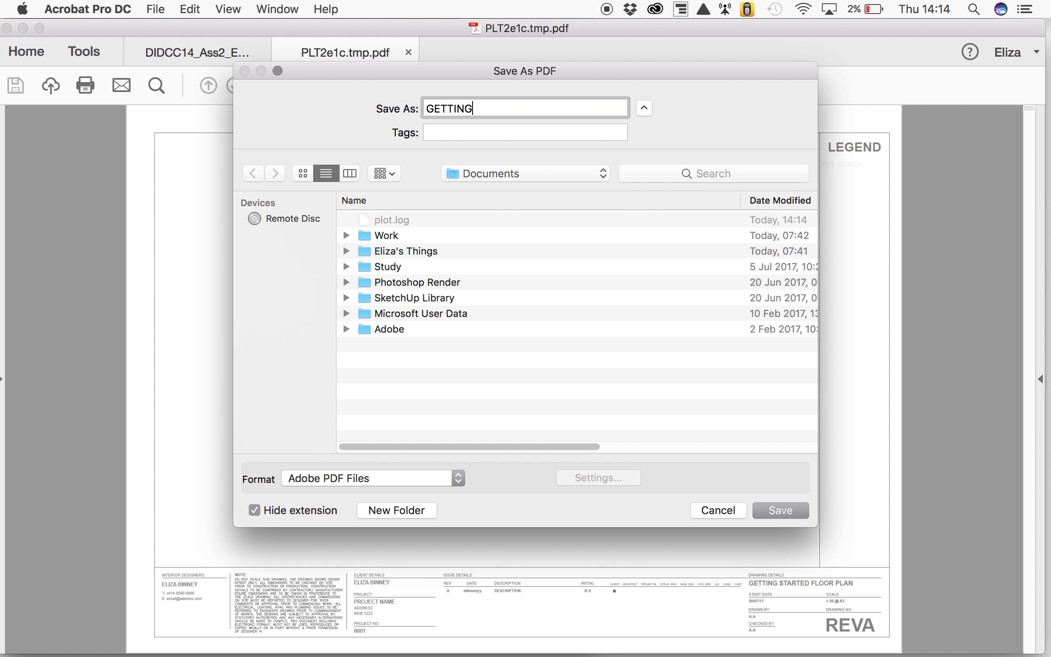
{"action": "type", "text": " STARTED FLOOR PLAN"}
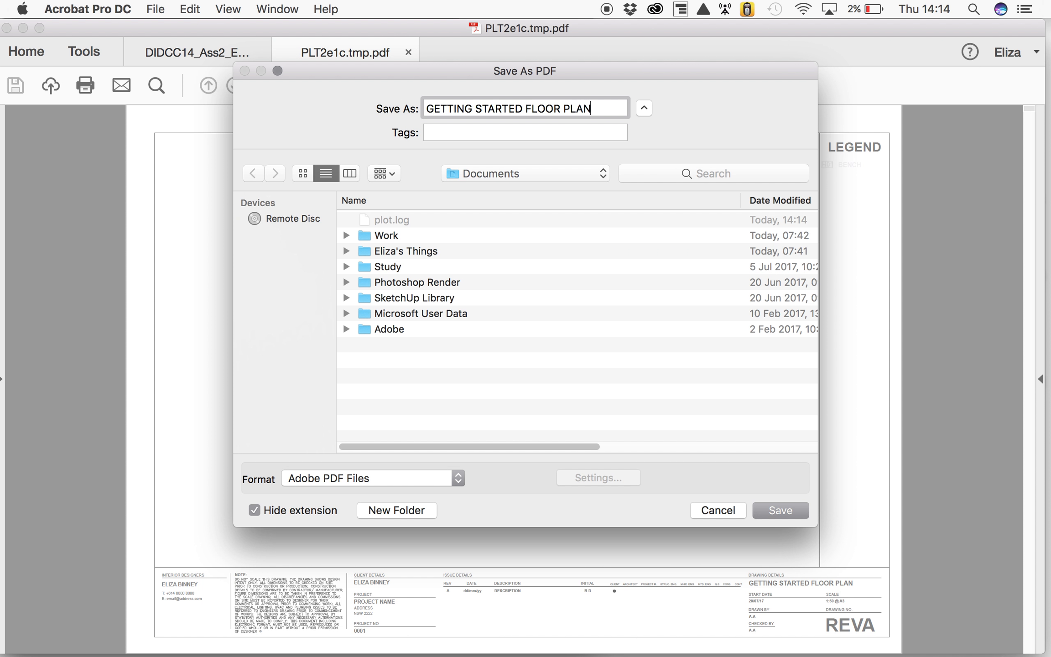
{"action": "left_click", "coordinate": [780, 510]}
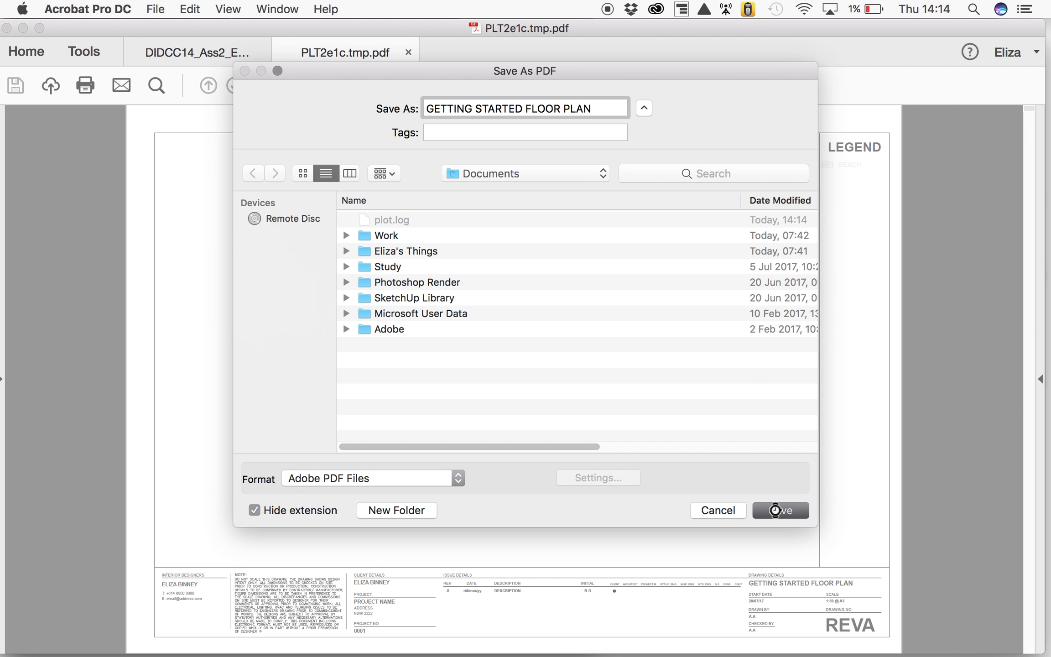
Switch back to AutoCAD and leave the print setup without printing
{"action": "mouse_move", "coordinate": [453, 654]}
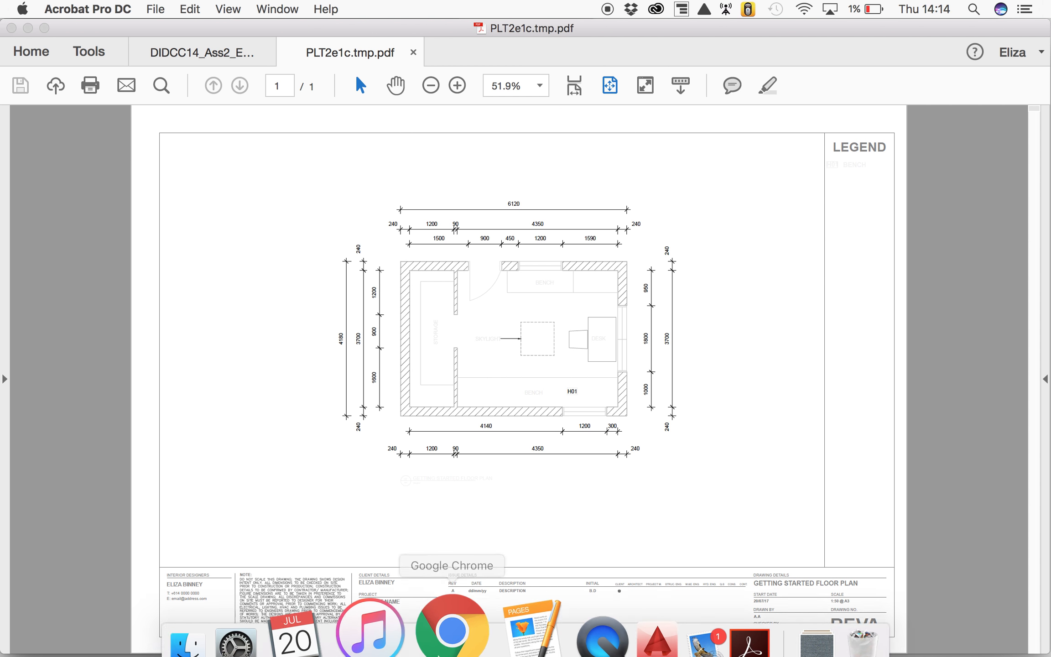
{"action": "left_click", "coordinate": [595, 611]}
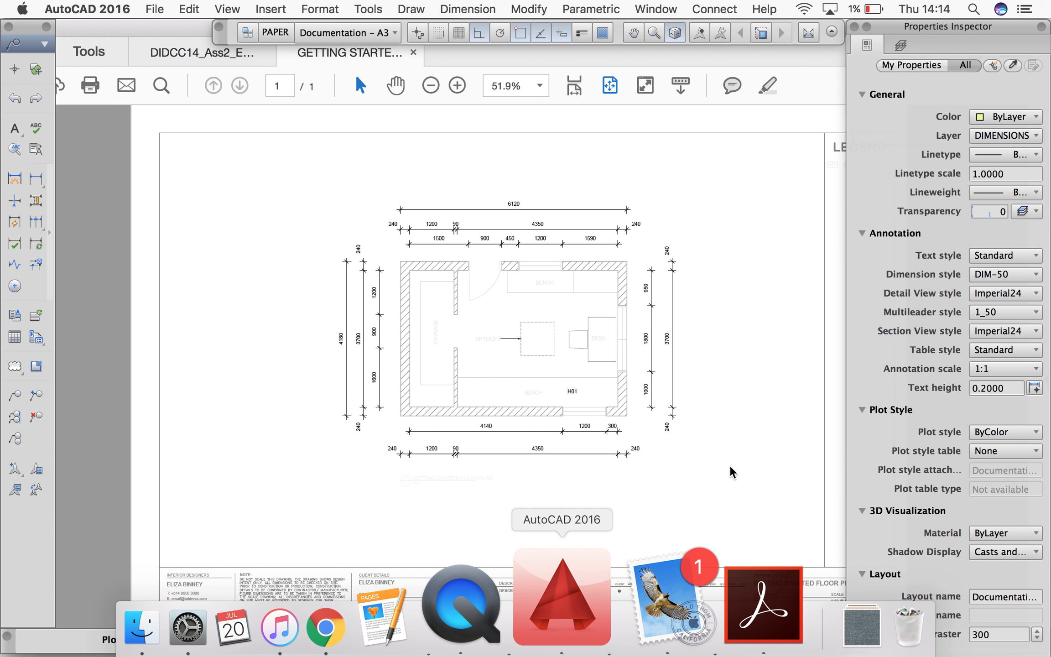
{"action": "left_click", "coordinate": [627, 531]}
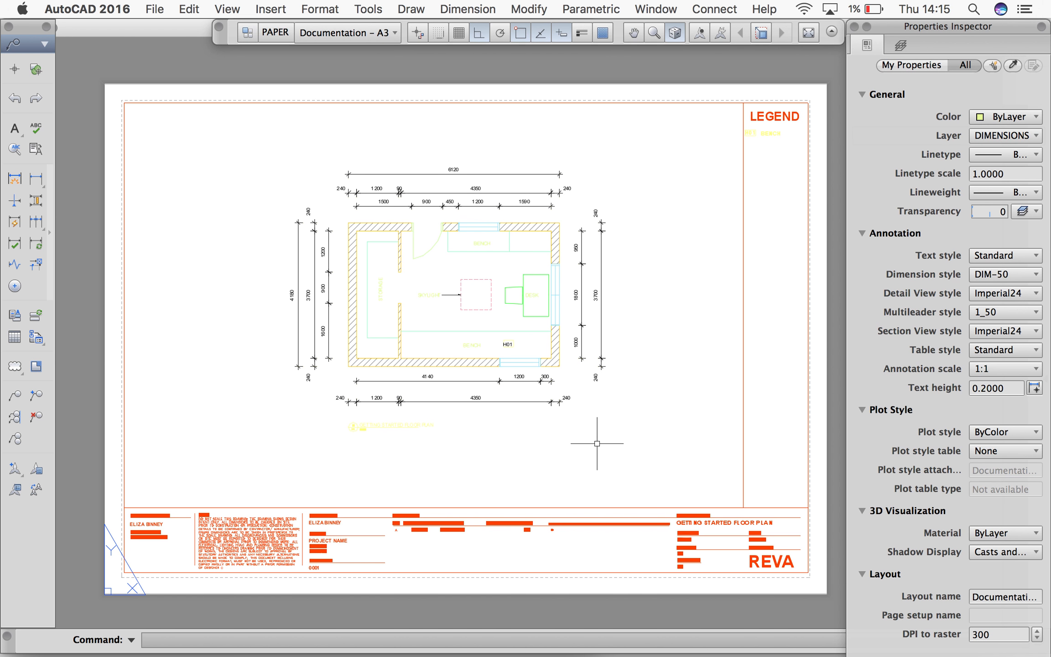
Enter the floor plan viewport to check its scale and lock, and return to paper space
{"action": "double_click", "coordinate": [596, 447]}
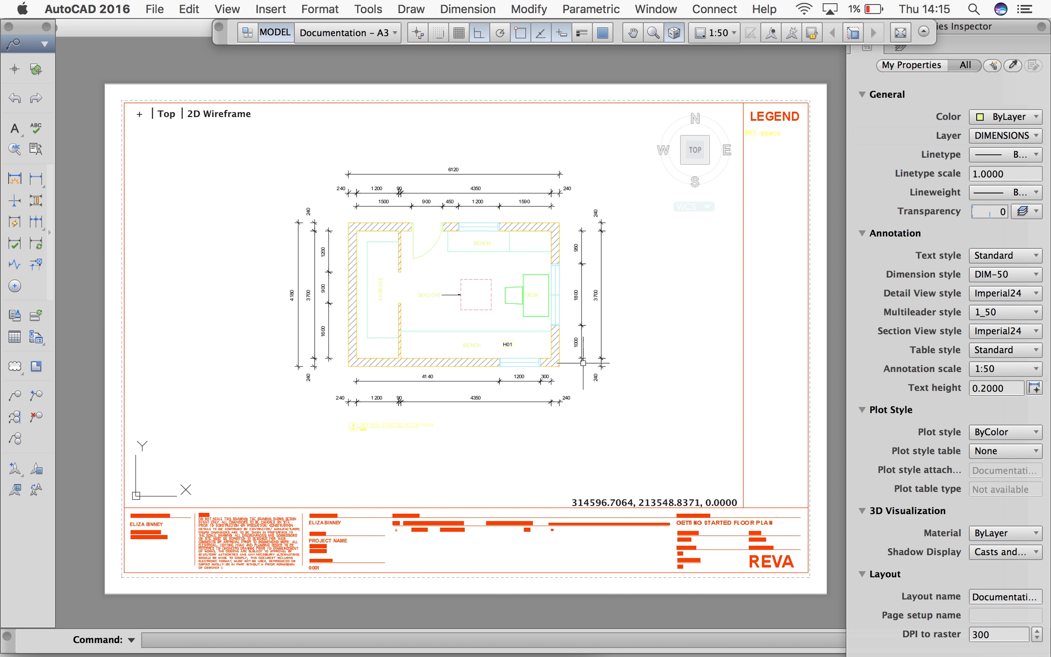
{"action": "left_click", "coordinate": [811, 32]}
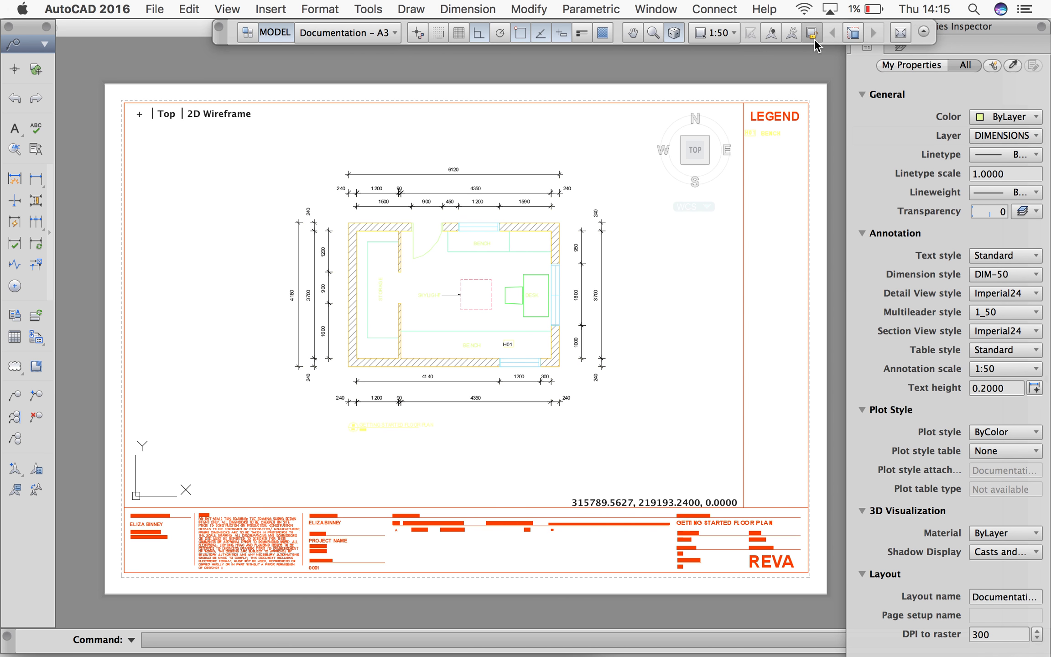
{"action": "double_click", "coordinate": [786, 430]}
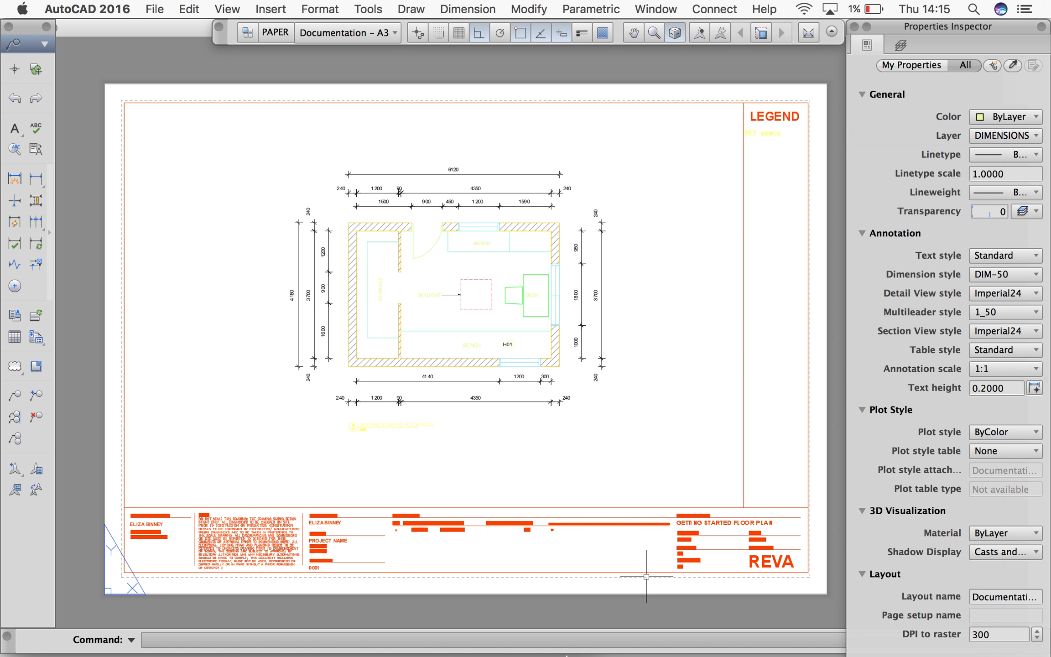
{"action": "mouse_move", "coordinate": [540, 652]}
{"action": "left_click", "coordinate": [540, 631]}
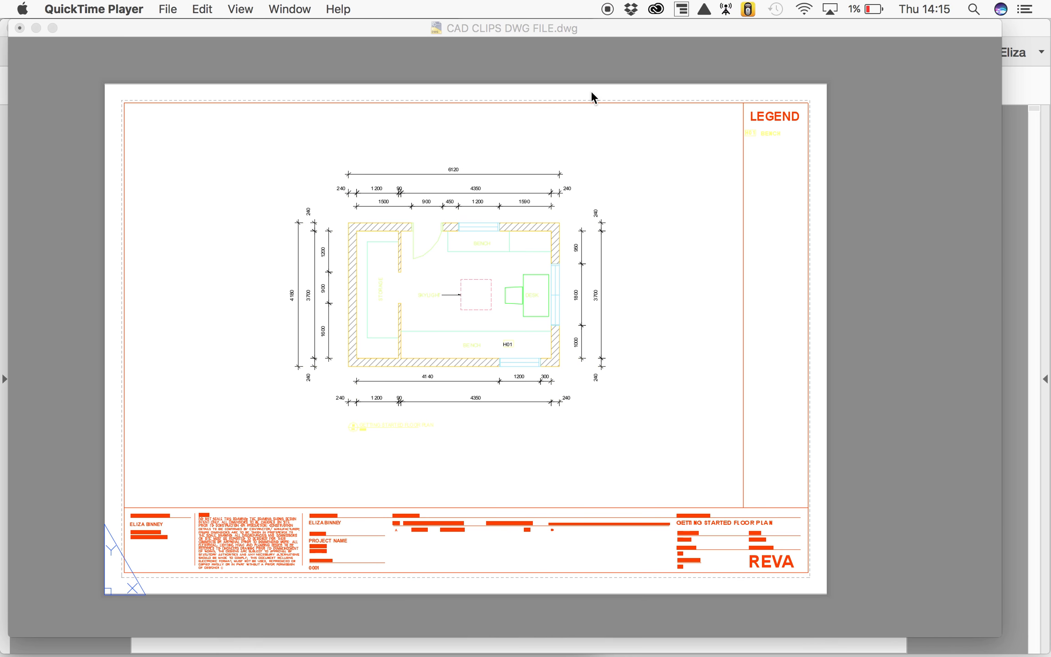